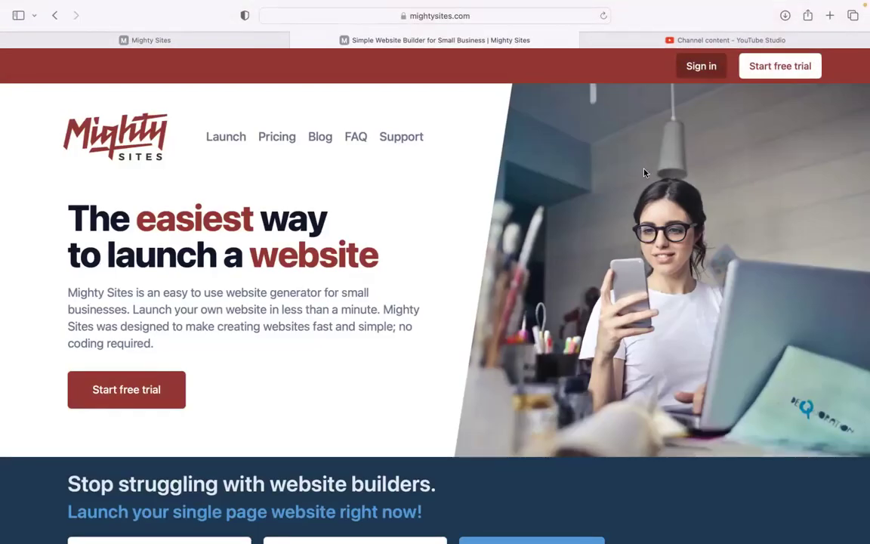
Scroll the mightysites.com homepage past the blog articles to the 'Create a one page website' cards
{"action": "scroll", "coordinate": [644, 173], "scroll_direction": "down", "scroll_amount": 3}
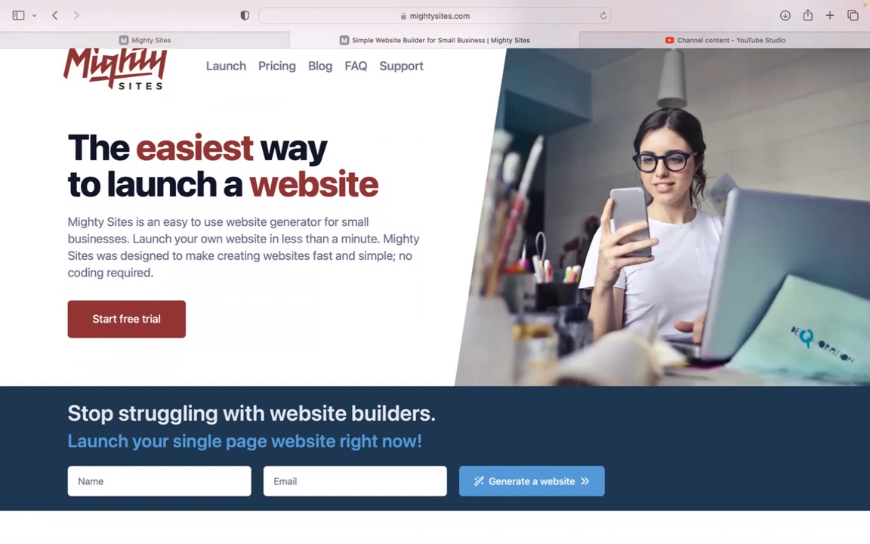
{"action": "scroll", "coordinate": [644, 173], "scroll_direction": "down", "scroll_amount": 1}
{"action": "scroll", "coordinate": [435, 264], "scroll_direction": "down", "scroll_amount": 1}
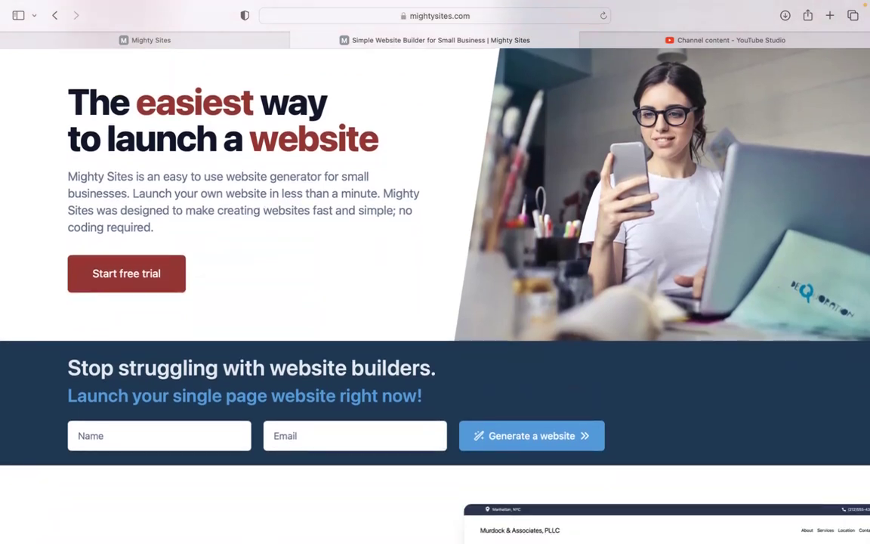
{"action": "scroll", "coordinate": [435, 272], "scroll_direction": "down", "scroll_amount": 2}
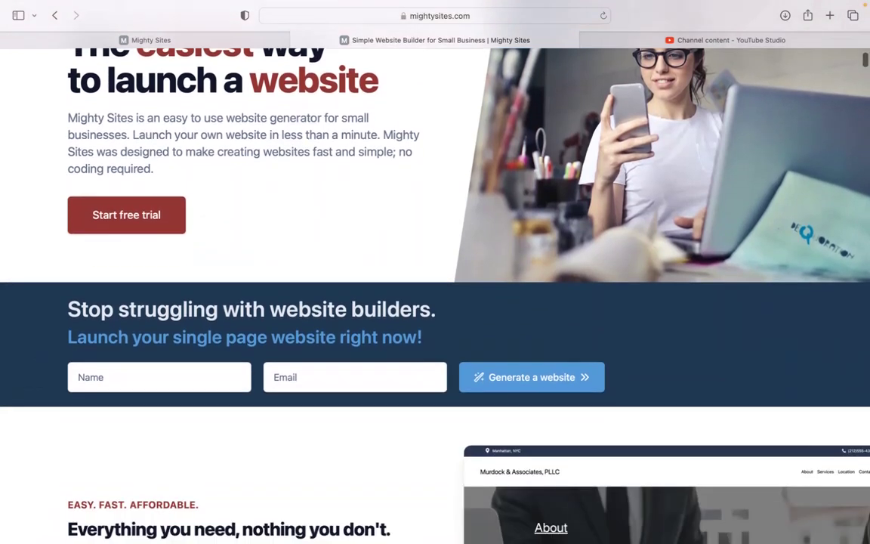
{"action": "scroll", "coordinate": [435, 271], "scroll_direction": "down", "scroll_amount": 2}
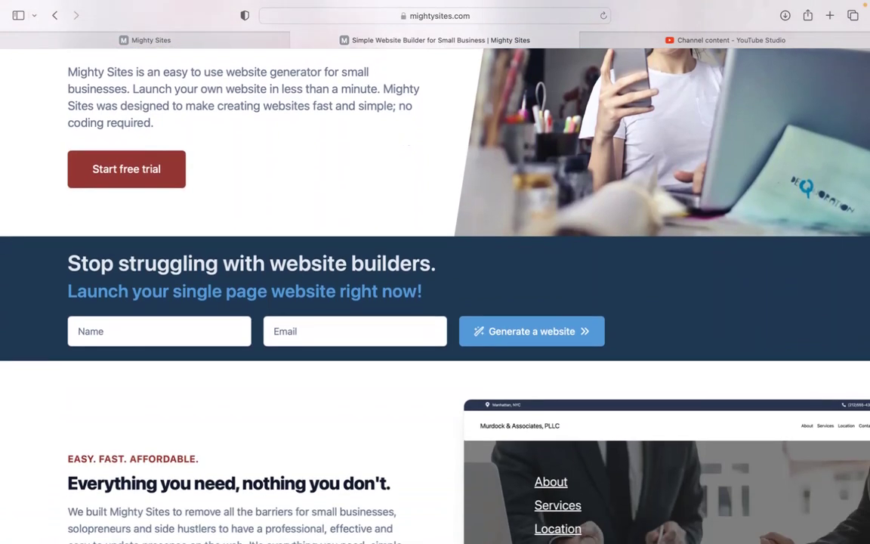
{"action": "scroll", "coordinate": [435, 272], "scroll_direction": "down", "scroll_amount": 1}
{"action": "scroll", "coordinate": [435, 272], "scroll_direction": "down", "scroll_amount": 2}
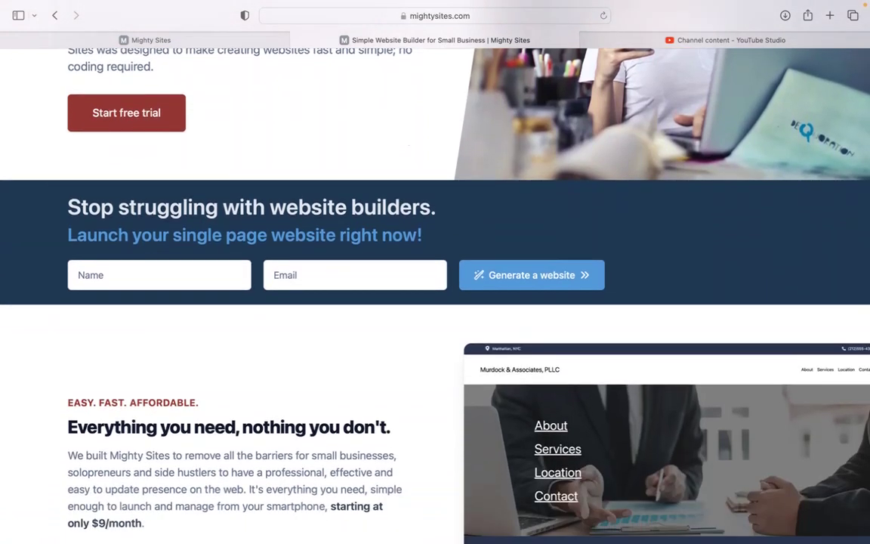
{"action": "scroll", "coordinate": [435, 272], "scroll_direction": "down", "scroll_amount": 1}
{"action": "scroll", "coordinate": [435, 272], "scroll_direction": "down", "scroll_amount": 1}
{"action": "scroll", "coordinate": [436, 272], "scroll_direction": "down", "scroll_amount": 1}
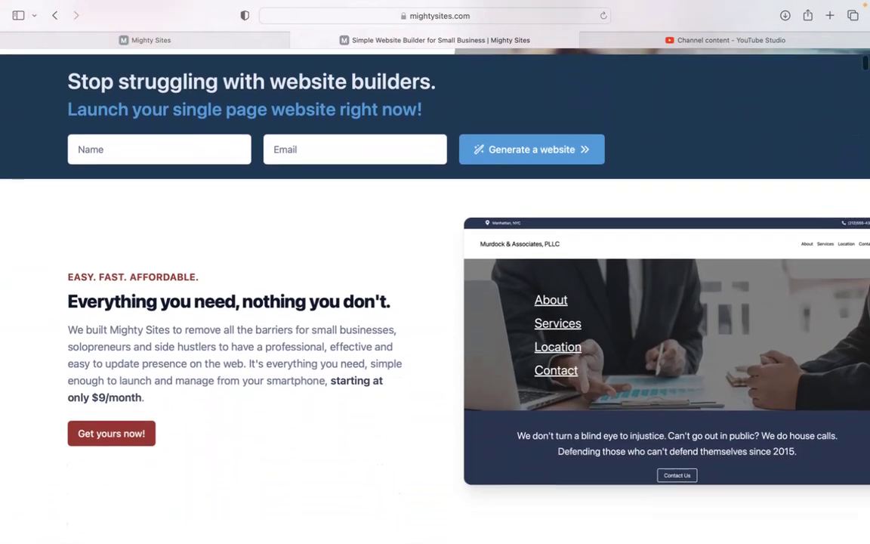
{"action": "scroll", "coordinate": [436, 272], "scroll_direction": "down", "scroll_amount": 1}
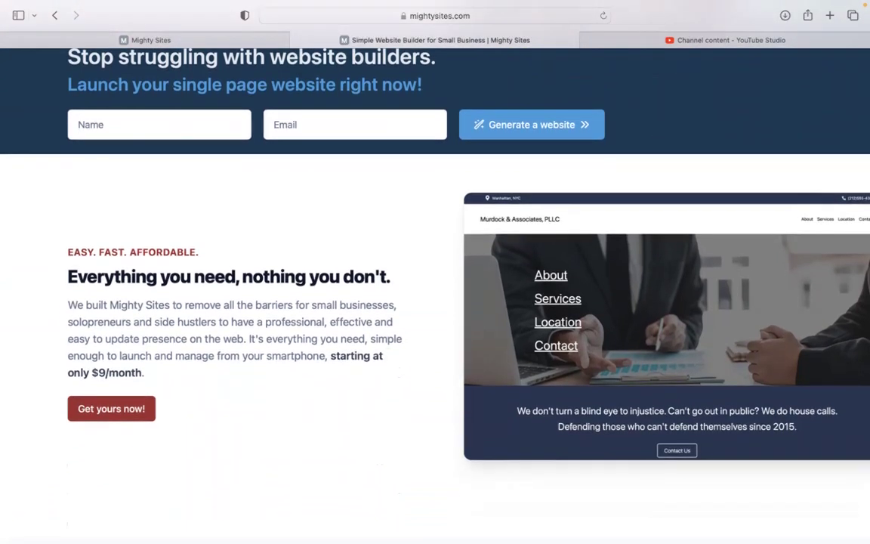
{"action": "scroll", "coordinate": [435, 272], "scroll_direction": "down", "scroll_amount": 1}
{"action": "scroll", "coordinate": [435, 272], "scroll_direction": "down", "scroll_amount": 1}
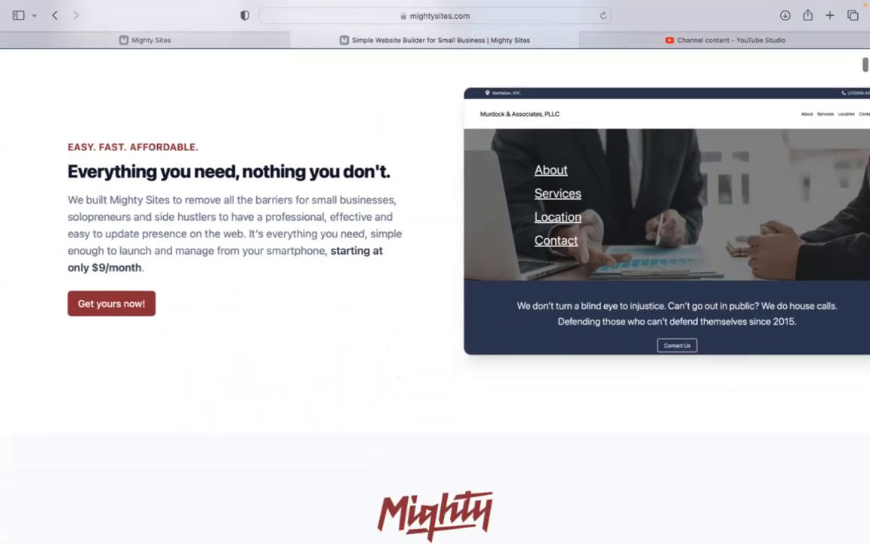
{"action": "scroll", "coordinate": [435, 272], "scroll_direction": "down", "scroll_amount": 2}
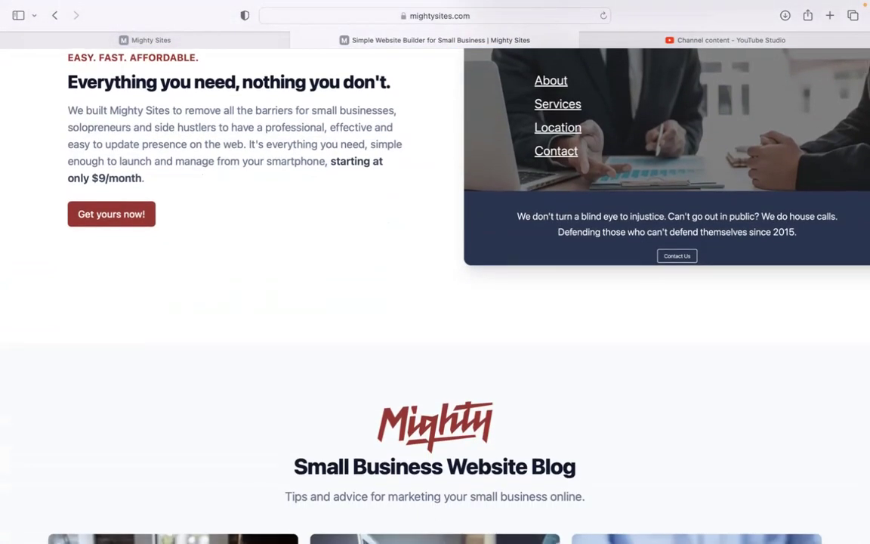
{"action": "scroll", "coordinate": [435, 272], "scroll_direction": "down", "scroll_amount": 1}
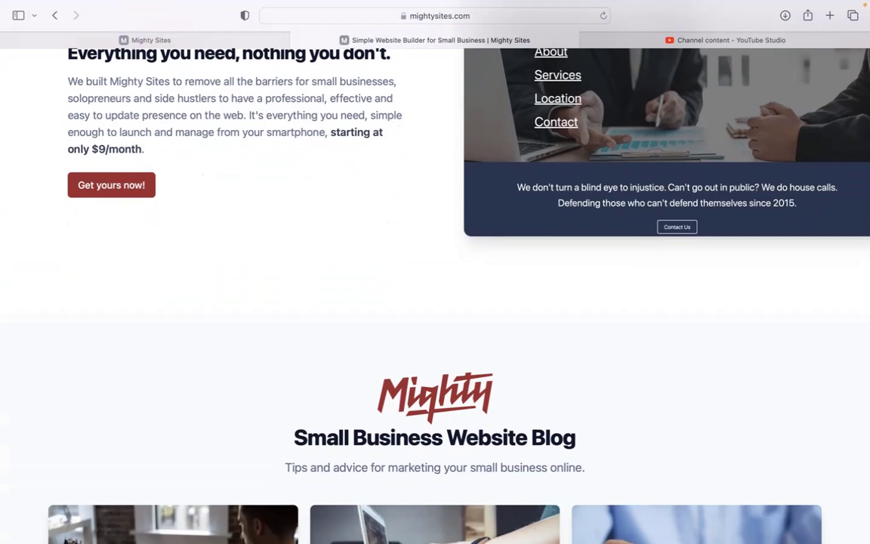
{"action": "scroll", "coordinate": [435, 272], "scroll_direction": "down", "scroll_amount": 1}
{"action": "scroll", "coordinate": [436, 272], "scroll_direction": "down", "scroll_amount": 1}
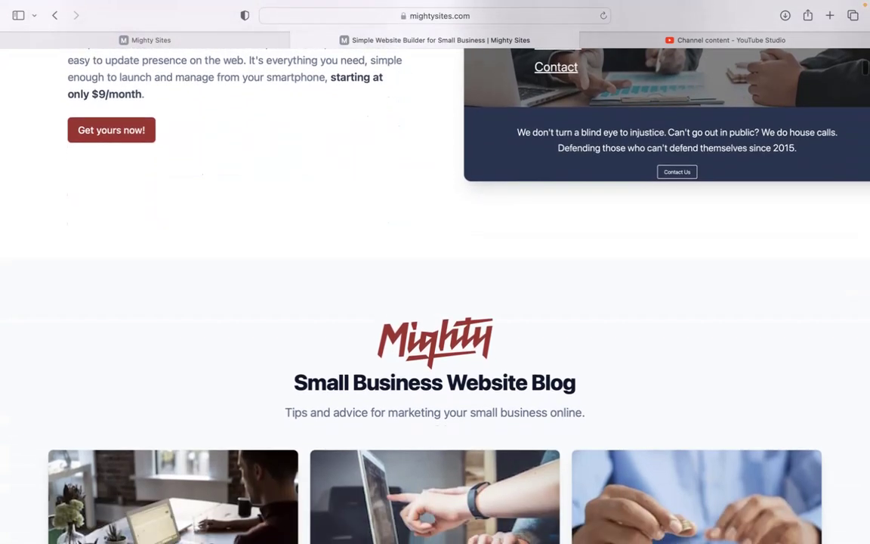
{"action": "scroll", "coordinate": [436, 272], "scroll_direction": "up", "scroll_amount": 1}
{"action": "scroll", "coordinate": [435, 272], "scroll_direction": "down", "scroll_amount": 1}
{"action": "scroll", "coordinate": [435, 272], "scroll_direction": "down", "scroll_amount": 1}
{"action": "scroll", "coordinate": [435, 272], "scroll_direction": "down", "scroll_amount": 1}
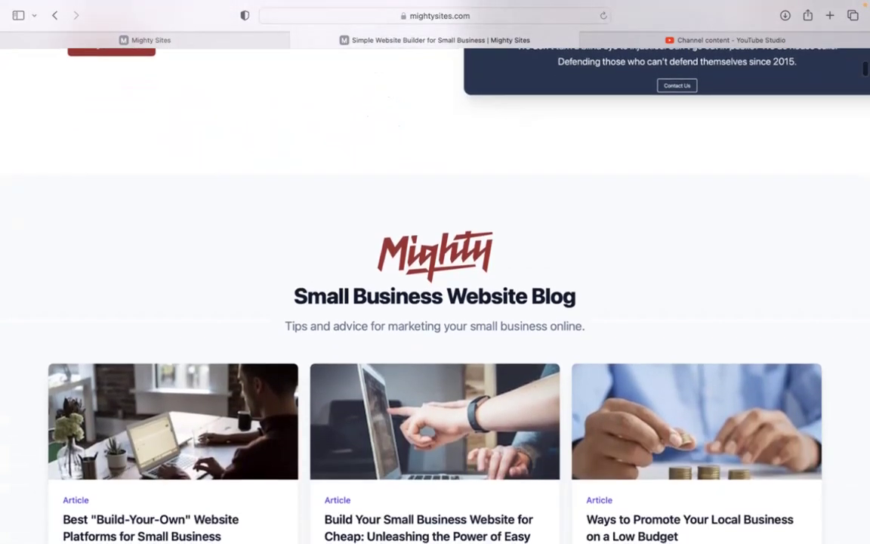
{"action": "scroll", "coordinate": [435, 272], "scroll_direction": "down", "scroll_amount": 4}
{"action": "scroll", "coordinate": [435, 272], "scroll_direction": "down", "scroll_amount": 1}
{"action": "scroll", "coordinate": [435, 272], "scroll_direction": "down", "scroll_amount": 3}
{"action": "scroll", "coordinate": [435, 272], "scroll_direction": "down", "scroll_amount": 3}
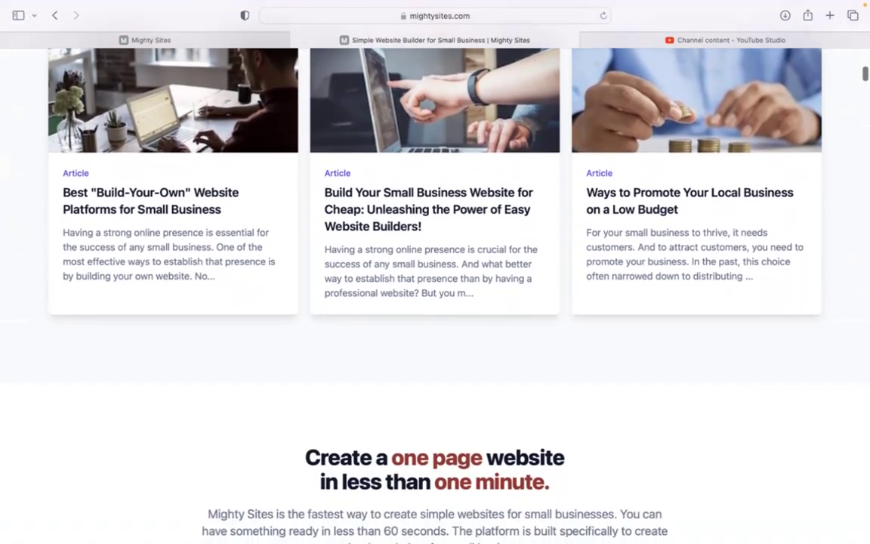
{"action": "scroll", "coordinate": [436, 272], "scroll_direction": "down", "scroll_amount": 2}
{"action": "scroll", "coordinate": [435, 272], "scroll_direction": "down", "scroll_amount": 1}
{"action": "scroll", "coordinate": [435, 272], "scroll_direction": "down", "scroll_amount": 1}
{"action": "scroll", "coordinate": [435, 271], "scroll_direction": "down", "scroll_amount": 2}
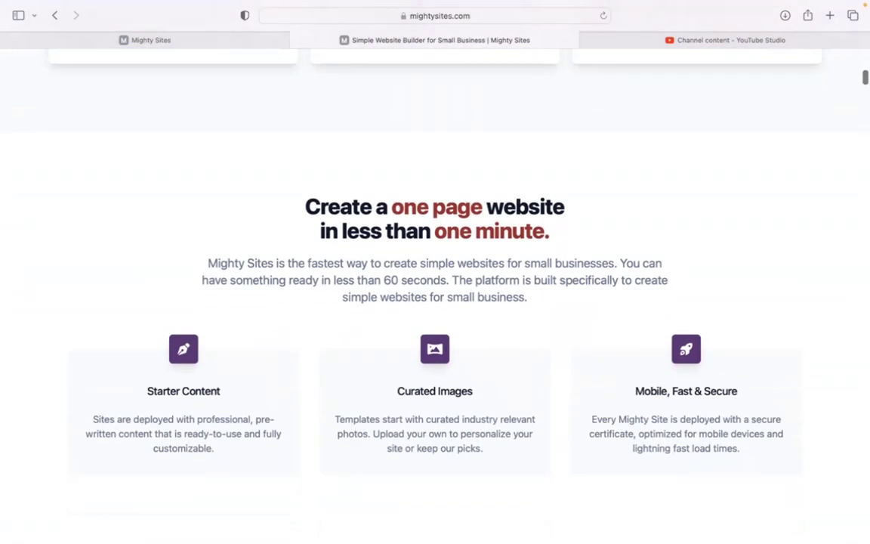
{"action": "scroll", "coordinate": [435, 272], "scroll_direction": "down", "scroll_amount": 1}
{"action": "scroll", "coordinate": [435, 272], "scroll_direction": "down", "scroll_amount": 1}
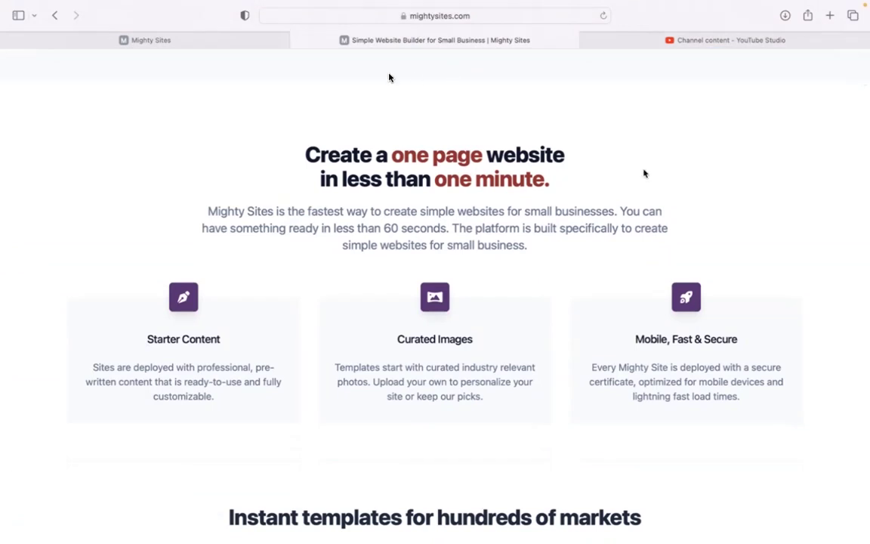
Switch to the Mighty Sites template page and browse down the template grid
{"action": "left_click", "coordinate": [237, 41]}
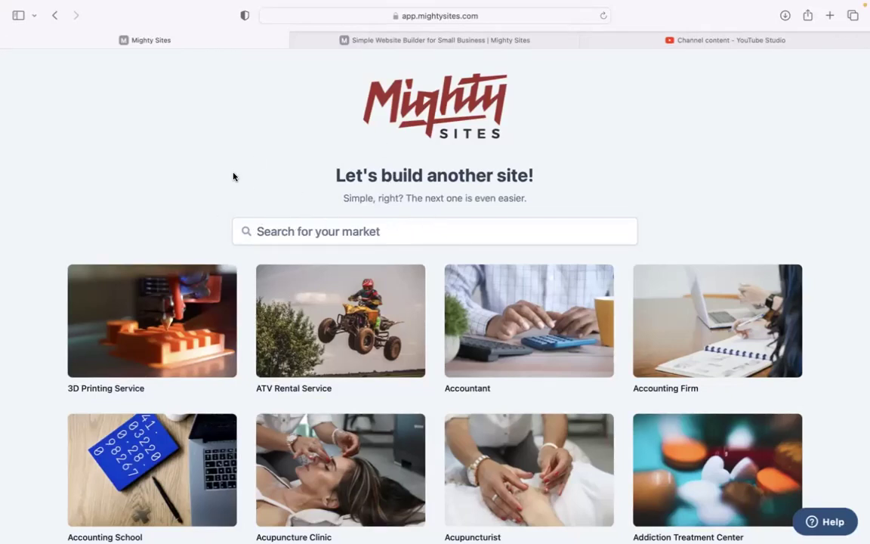
{"action": "scroll", "coordinate": [230, 172], "scroll_direction": "down", "scroll_amount": 3}
{"action": "scroll", "coordinate": [230, 172], "scroll_direction": "down", "scroll_amount": 2}
{"action": "scroll", "coordinate": [397, 272], "scroll_direction": "down", "scroll_amount": 3}
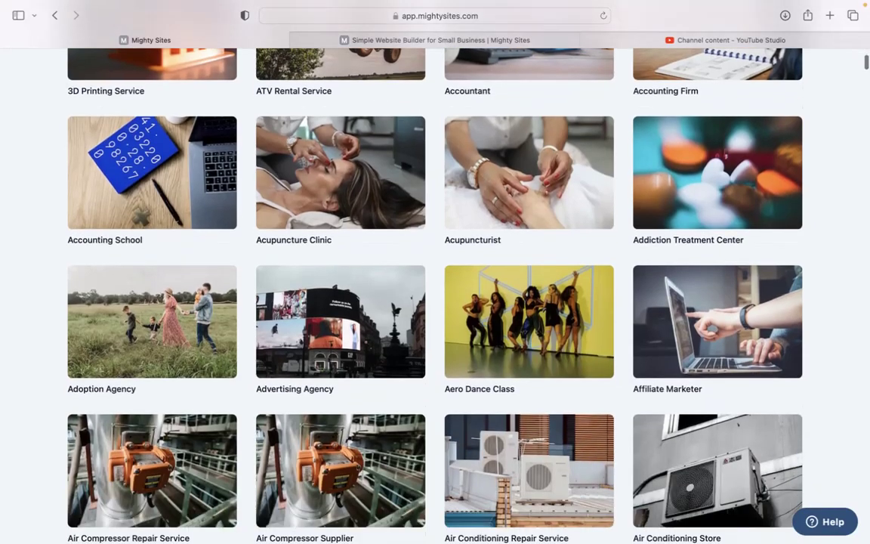
{"action": "scroll", "coordinate": [397, 272], "scroll_direction": "down", "scroll_amount": 7}
{"action": "scroll", "coordinate": [397, 272], "scroll_direction": "down", "scroll_amount": 2}
{"action": "scroll", "coordinate": [396, 272], "scroll_direction": "down", "scroll_amount": 2}
{"action": "scroll", "coordinate": [396, 272], "scroll_direction": "down", "scroll_amount": 2}
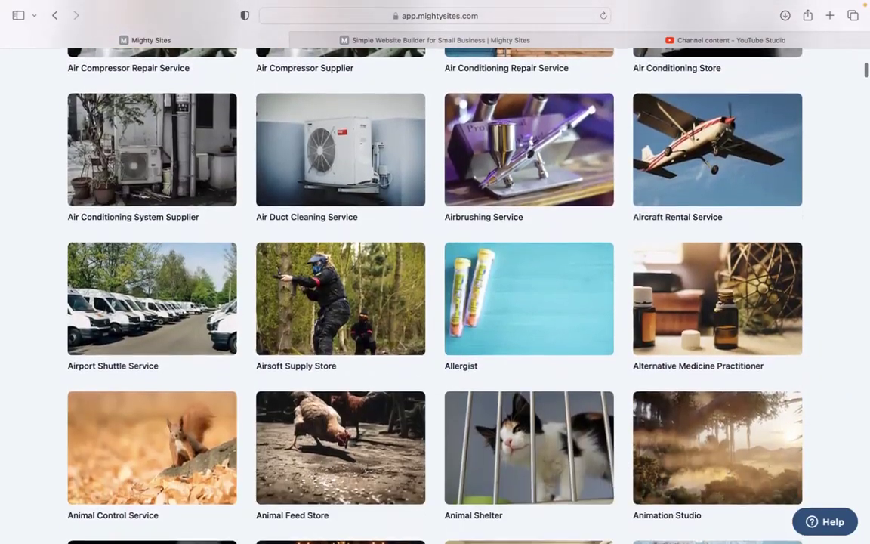
{"action": "scroll", "coordinate": [397, 272], "scroll_direction": "down", "scroll_amount": 2}
Return to the top and search the markets for 'butch'
{"action": "scroll", "coordinate": [396, 272], "scroll_direction": "up", "scroll_amount": 5}
{"action": "scroll", "coordinate": [397, 272], "scroll_direction": "up", "scroll_amount": 7}
{"action": "scroll", "coordinate": [324, 191], "scroll_direction": "up", "scroll_amount": 4}
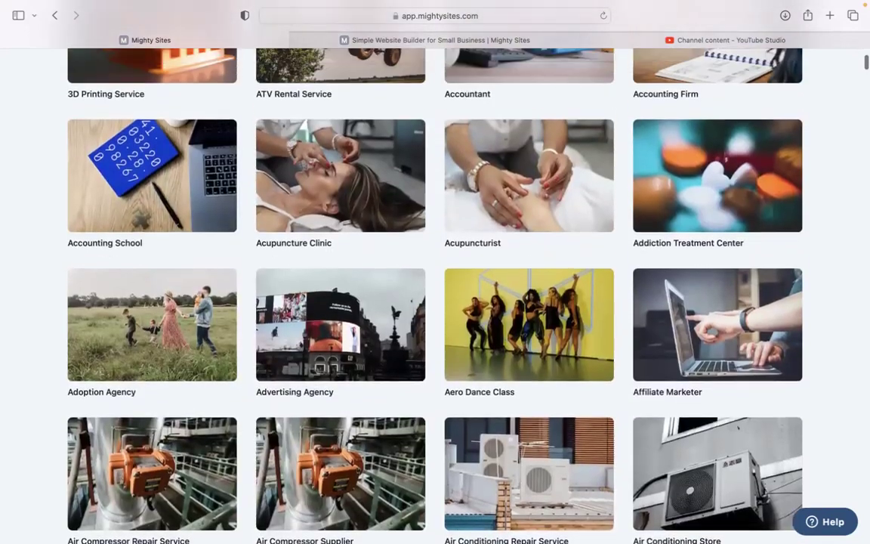
{"action": "scroll", "coordinate": [324, 191], "scroll_direction": "up", "scroll_amount": 2}
{"action": "scroll", "coordinate": [324, 191], "scroll_direction": "up", "scroll_amount": 3}
{"action": "left_click", "coordinate": [334, 231]}
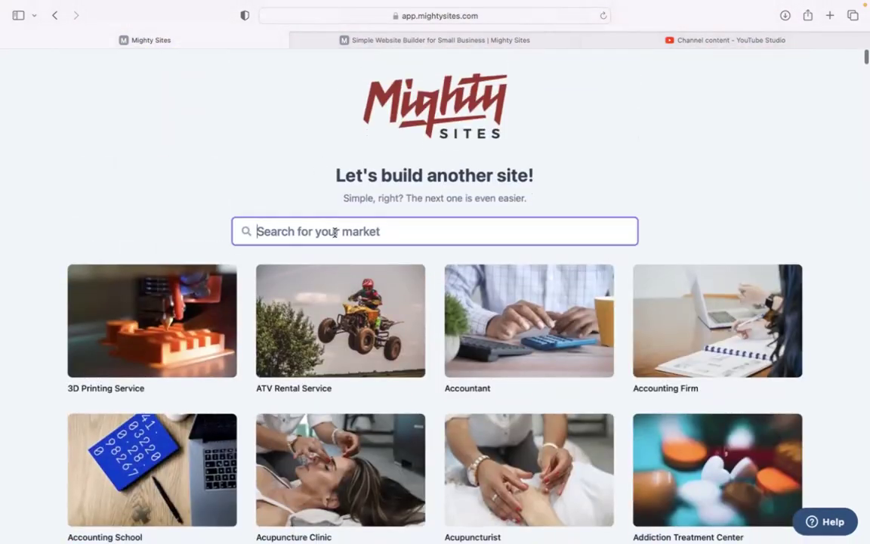
{"action": "type", "text": "butch"}
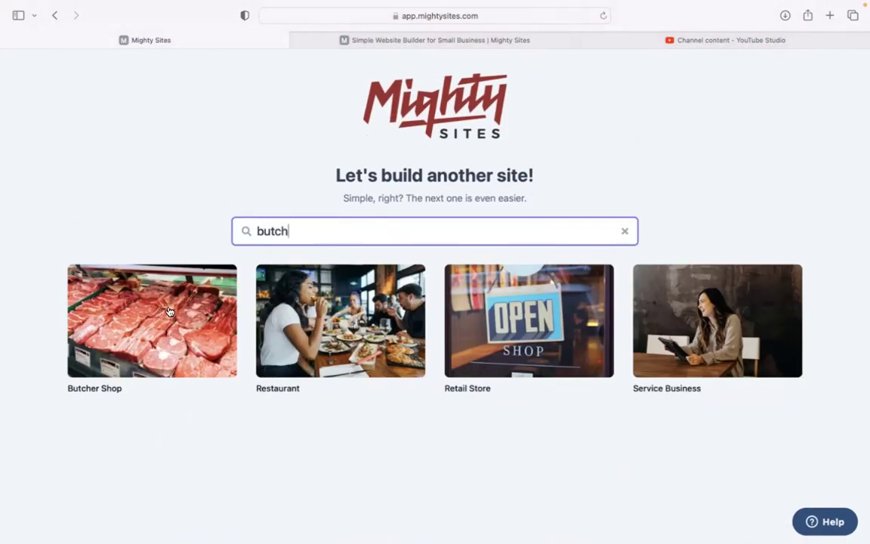
Start a Butcher Shop site and name the company 'Let's Meet Butcher Shop'
{"action": "left_click", "coordinate": [151, 320]}
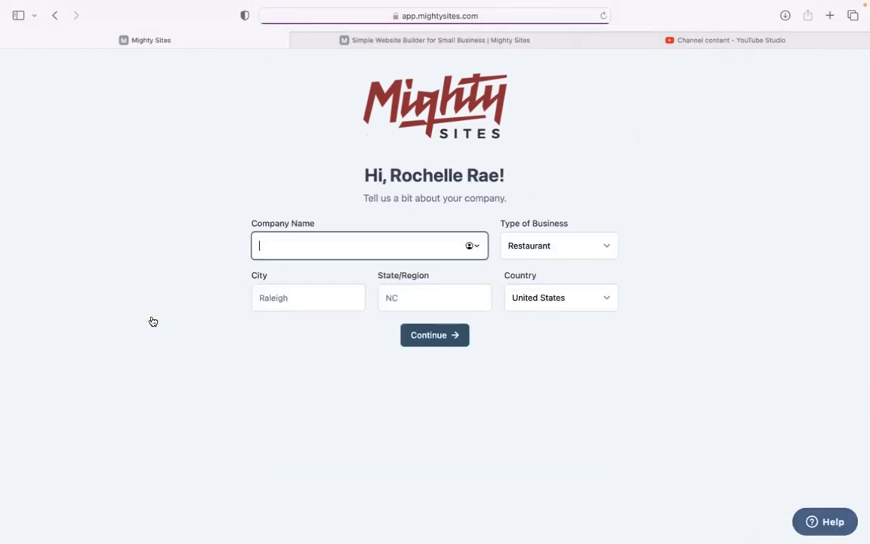
{"action": "type", "text": "let's"}
{"action": "key", "text": "BackSpace"}
{"action": "key", "text": "BackSpace"}
{"action": "key", "text": "BackSpace"}
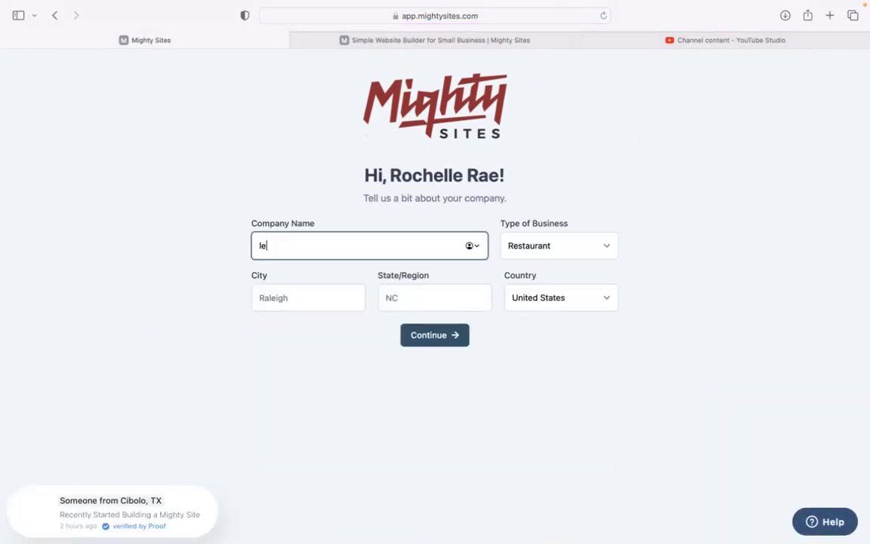
{"action": "key", "text": "BackSpace"}
{"action": "type", "text": "Let"}
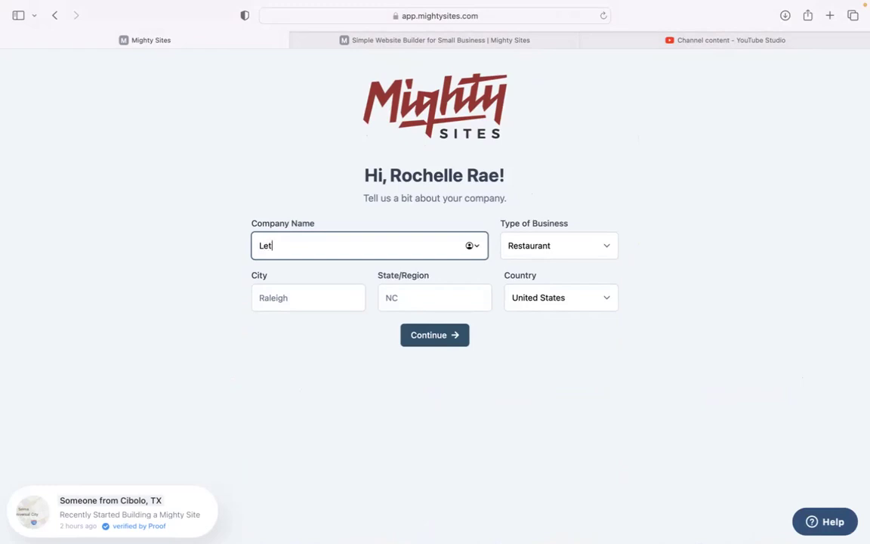
{"action": "type", "text": "'s m"}
{"action": "key", "text": "BackSpace"}
{"action": "type", "text": "Mee"}
{"action": "type", "text": "t "}
{"action": "type", "text": "bu"}
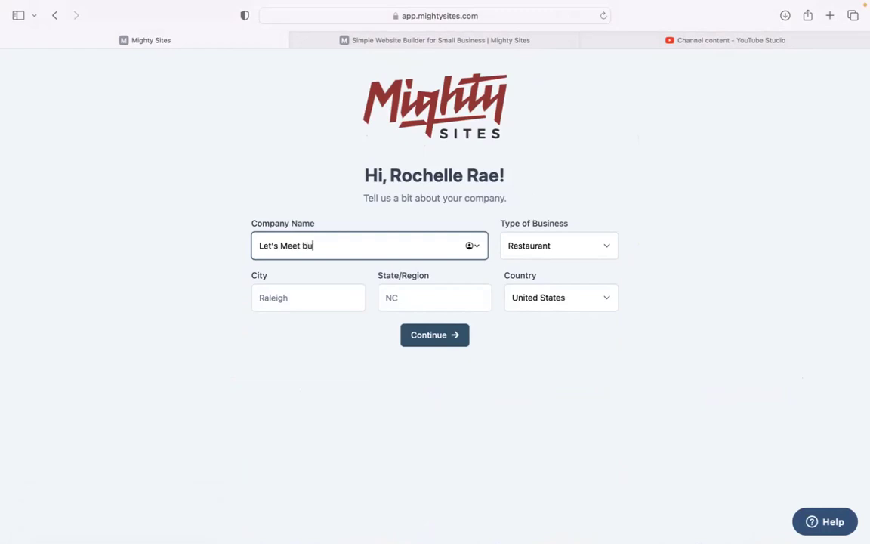
{"action": "type", "text": "utcher "}
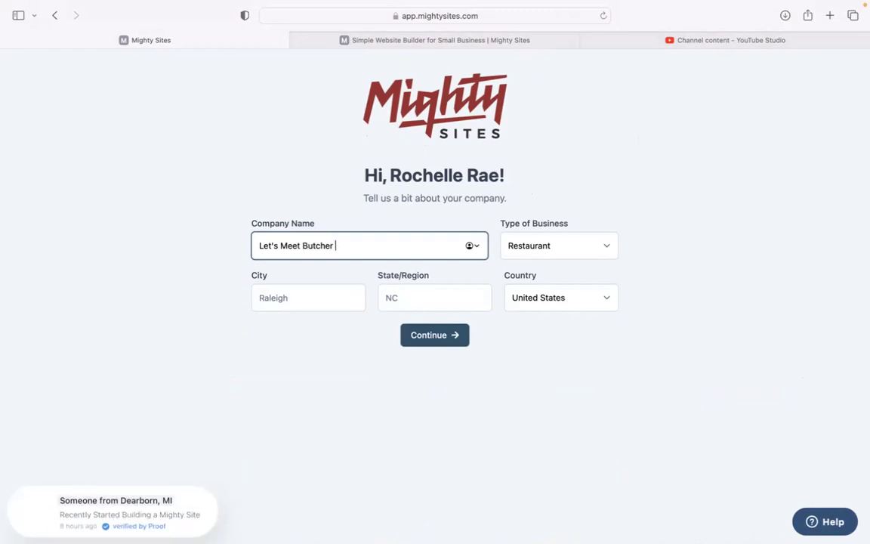
{"action": "type", "text": "Shop"}
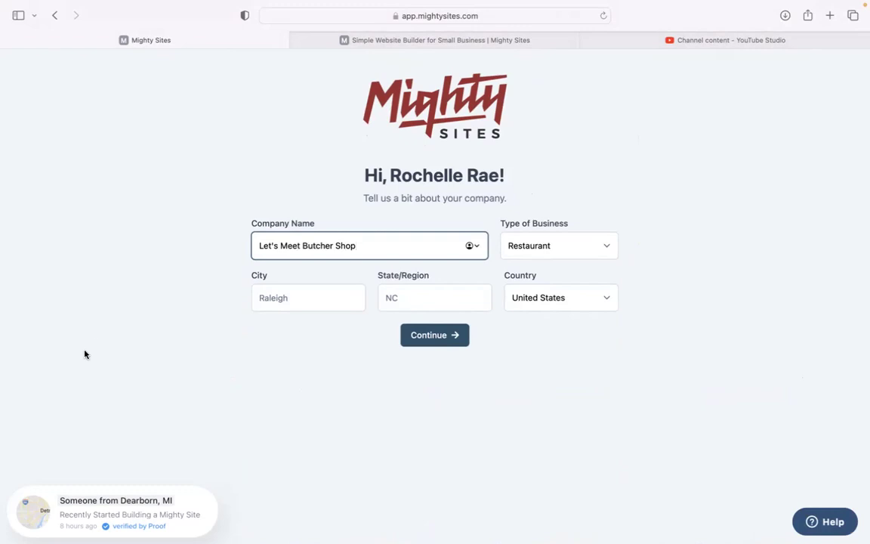
Set city Denver, state Colorado and business type Service, then submit the details
{"action": "left_click", "coordinate": [299, 295]}
{"action": "type", "text": "Denver"}
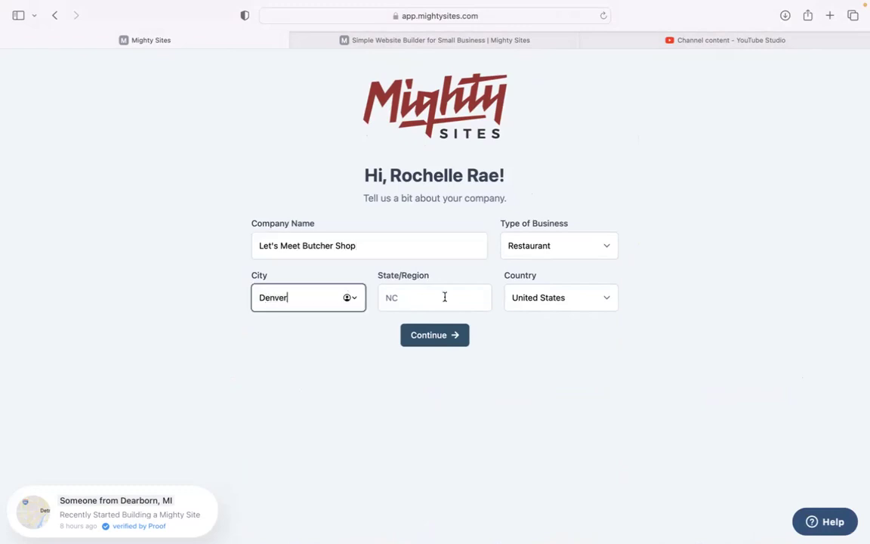
{"action": "left_click", "coordinate": [445, 297]}
{"action": "type", "text": "Colorado"}
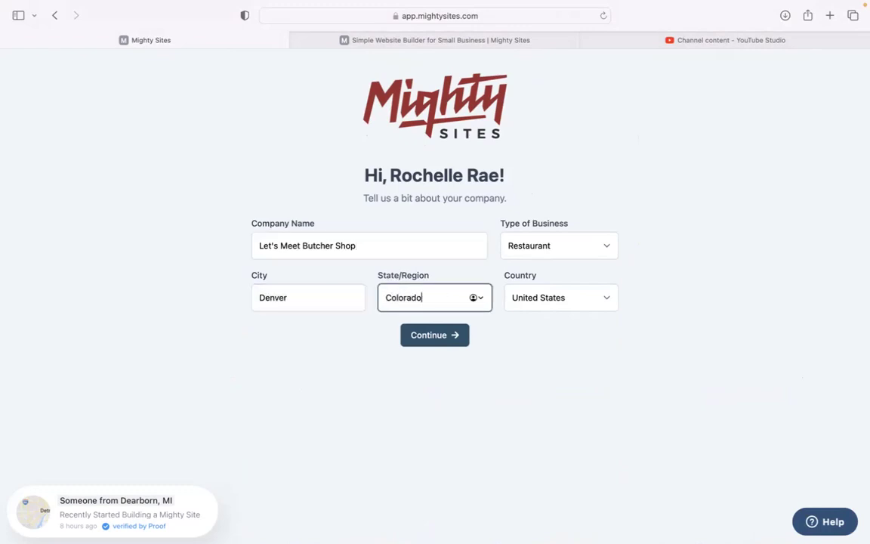
{"action": "left_click", "coordinate": [569, 247]}
{"action": "left_click", "coordinate": [569, 264]}
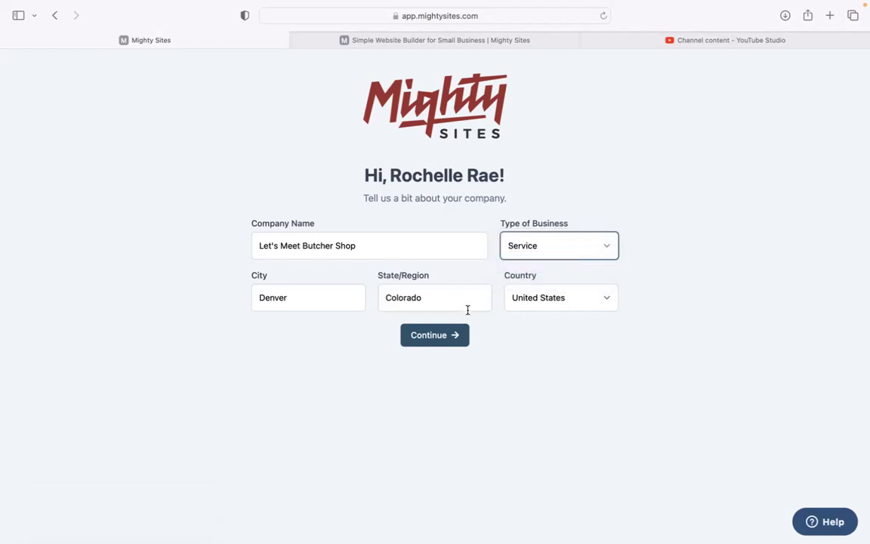
{"action": "left_click", "coordinate": [453, 337]}
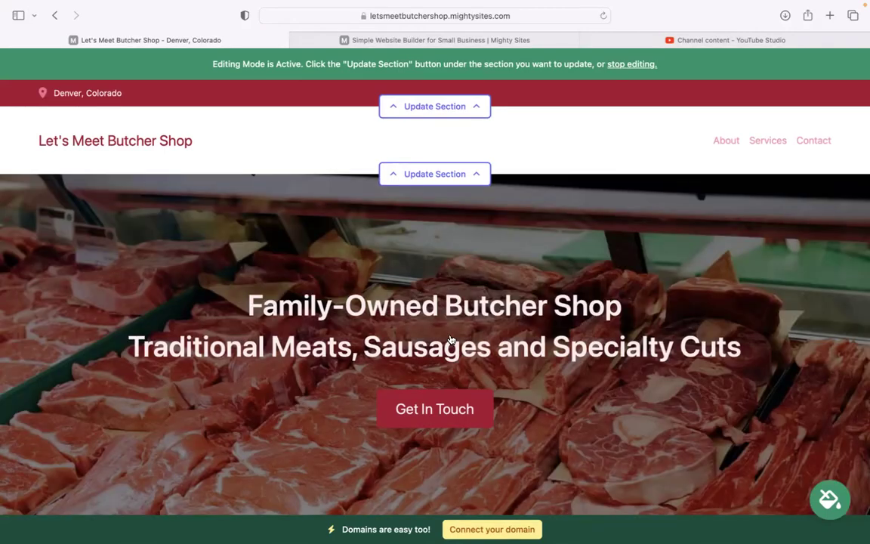
Scroll down the generated butcher site through the family-owned intro, About Us and Services
{"action": "scroll", "coordinate": [451, 339], "scroll_direction": "down", "scroll_amount": 2}
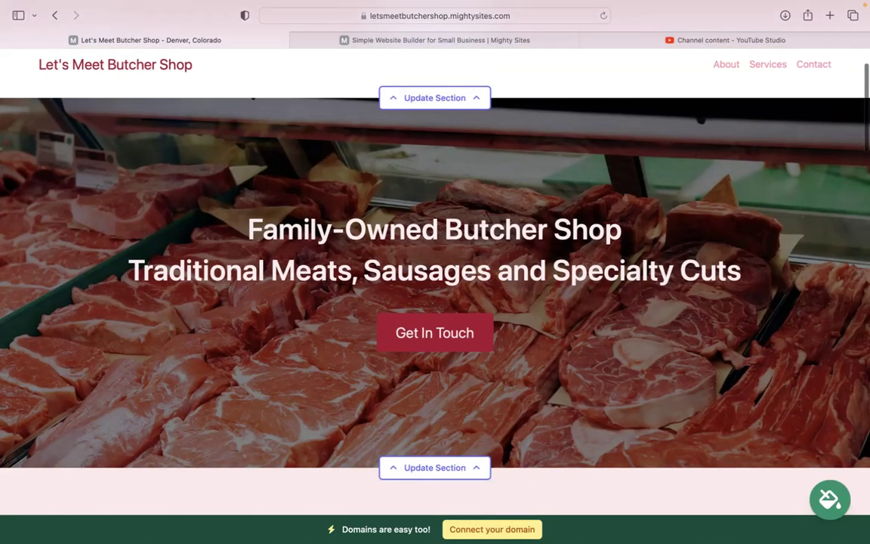
{"action": "scroll", "coordinate": [450, 339], "scroll_direction": "down", "scroll_amount": 2}
{"action": "scroll", "coordinate": [450, 340], "scroll_direction": "down", "scroll_amount": 1}
{"action": "scroll", "coordinate": [450, 340], "scroll_direction": "down", "scroll_amount": 2}
{"action": "scroll", "coordinate": [450, 340], "scroll_direction": "down", "scroll_amount": 2}
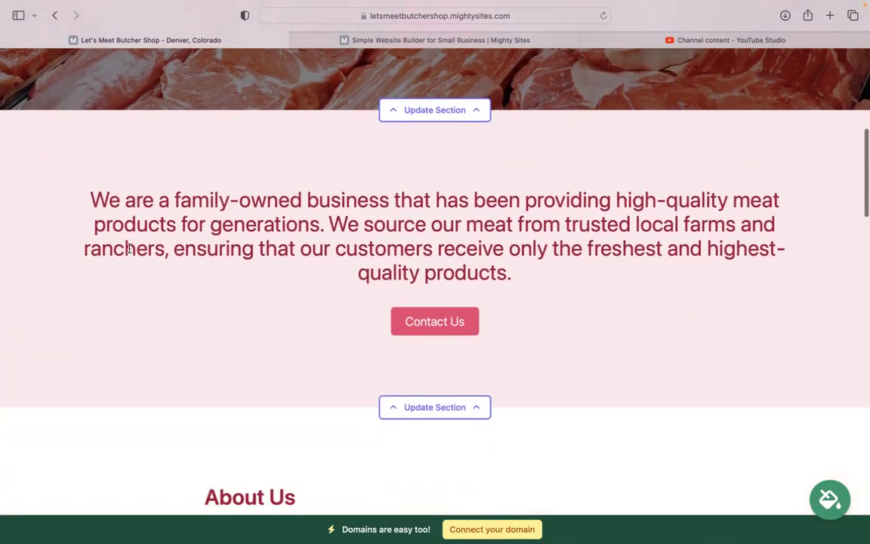
{"action": "left_click_drag", "start_coordinate": [80, 193], "coordinate": [614, 270]}
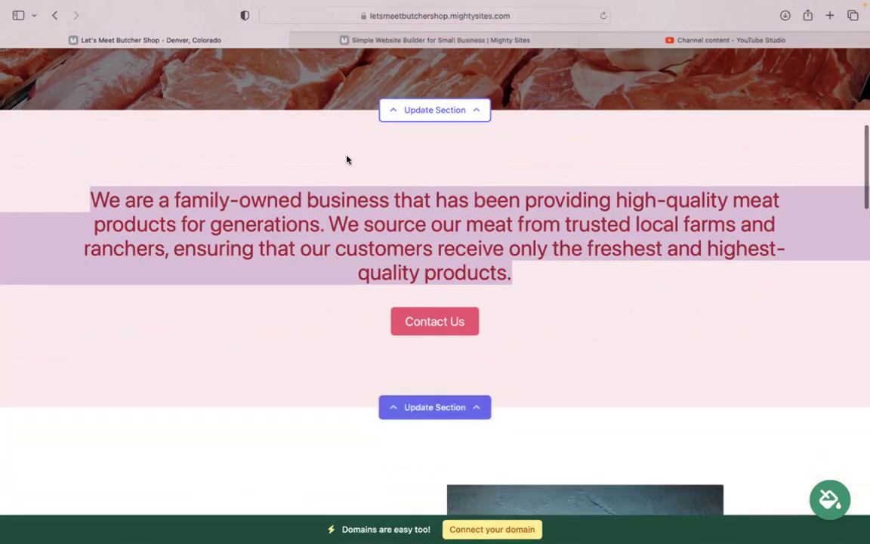
{"action": "left_click", "coordinate": [301, 288]}
{"action": "scroll", "coordinate": [300, 287], "scroll_direction": "down", "scroll_amount": 2}
{"action": "scroll", "coordinate": [616, 407], "scroll_direction": "down", "scroll_amount": 5}
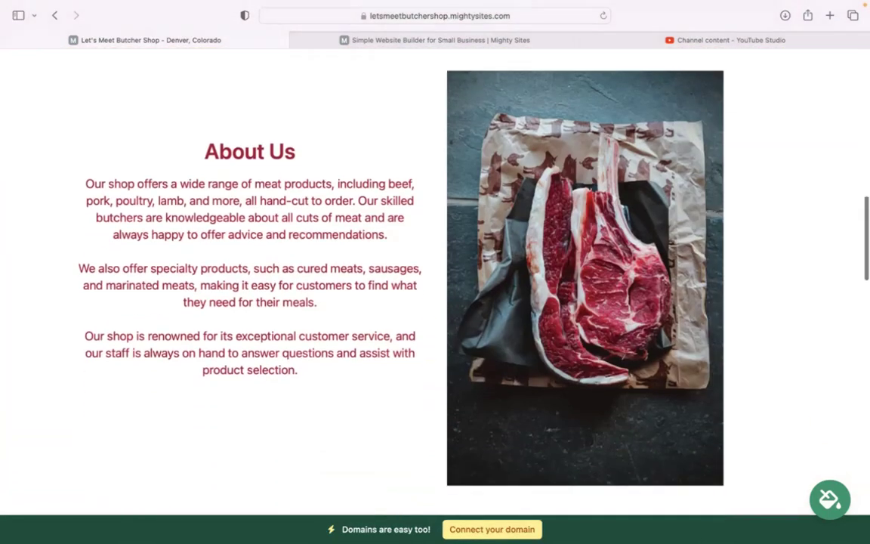
{"action": "scroll", "coordinate": [615, 407], "scroll_direction": "up", "scroll_amount": 1}
{"action": "scroll", "coordinate": [615, 406], "scroll_direction": "up", "scroll_amount": 2}
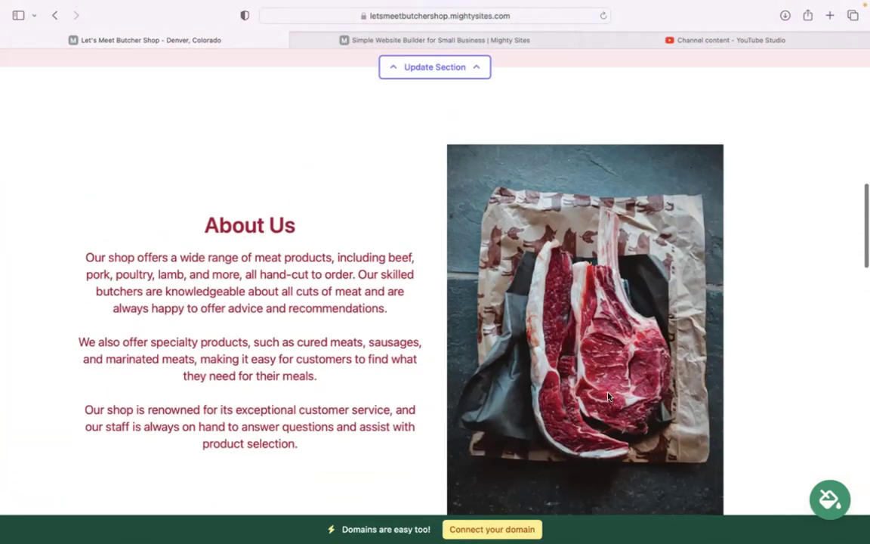
{"action": "scroll", "coordinate": [609, 397], "scroll_direction": "down", "scroll_amount": 2}
{"action": "scroll", "coordinate": [609, 397], "scroll_direction": "down", "scroll_amount": 3}
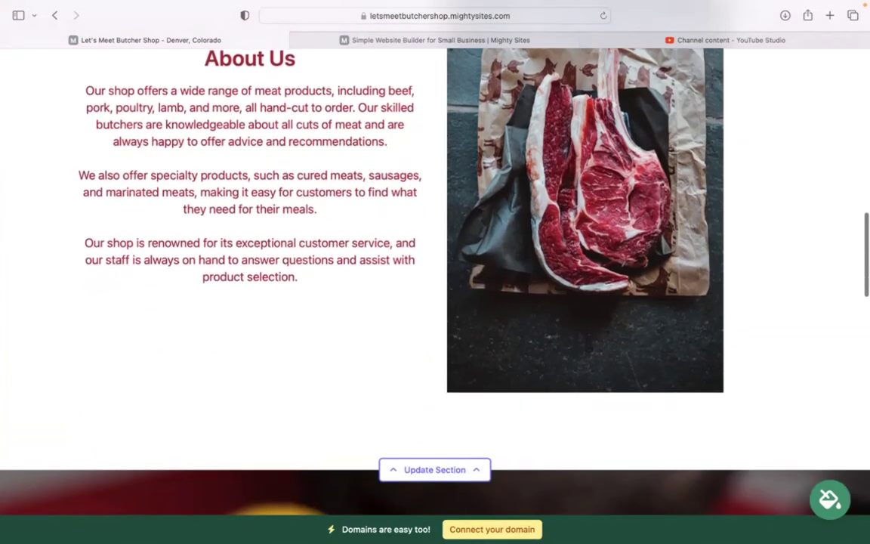
{"action": "scroll", "coordinate": [435, 272], "scroll_direction": "up", "scroll_amount": 1}
{"action": "scroll", "coordinate": [435, 272], "scroll_direction": "up", "scroll_amount": 1}
{"action": "scroll", "coordinate": [435, 272], "scroll_direction": "down", "scroll_amount": 3}
{"action": "scroll", "coordinate": [436, 272], "scroll_direction": "down", "scroll_amount": 4}
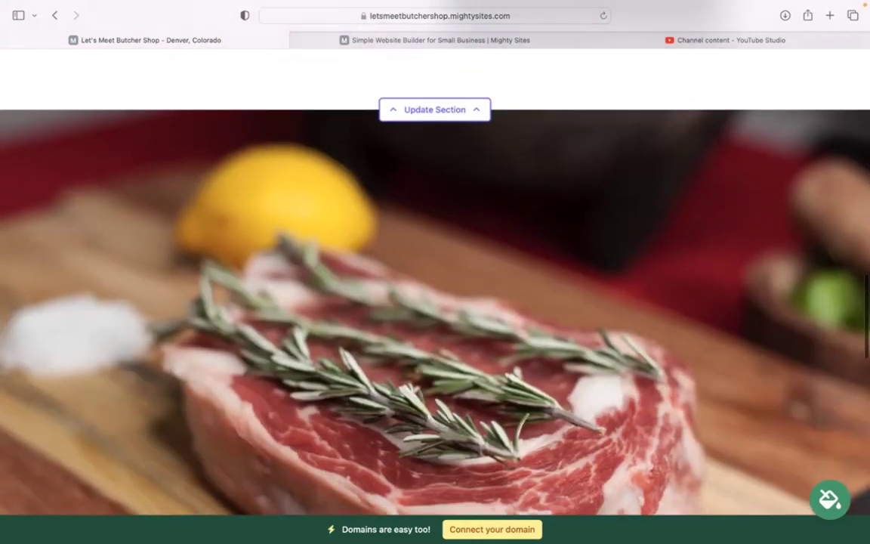
{"action": "scroll", "coordinate": [435, 272], "scroll_direction": "down", "scroll_amount": 1}
{"action": "scroll", "coordinate": [435, 272], "scroll_direction": "down", "scroll_amount": 1}
{"action": "scroll", "coordinate": [436, 272], "scroll_direction": "down", "scroll_amount": 1}
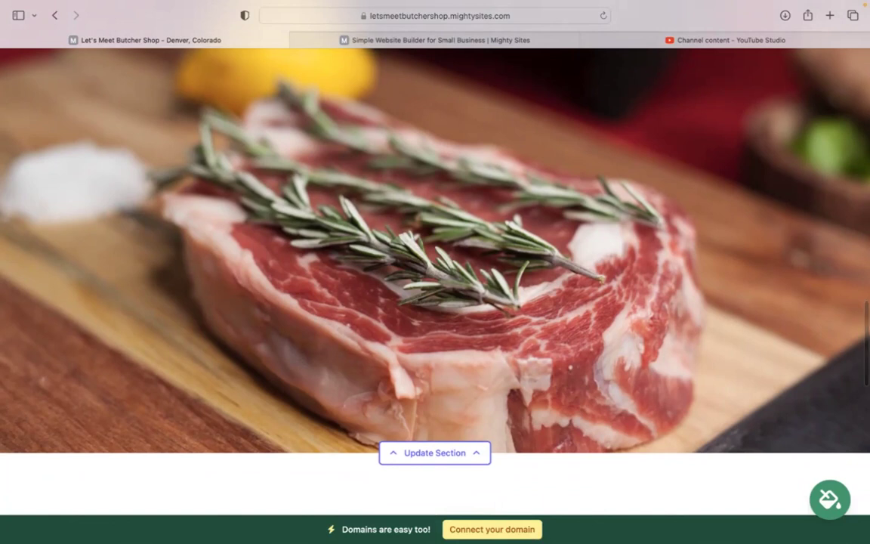
{"action": "scroll", "coordinate": [435, 272], "scroll_direction": "up", "scroll_amount": 1}
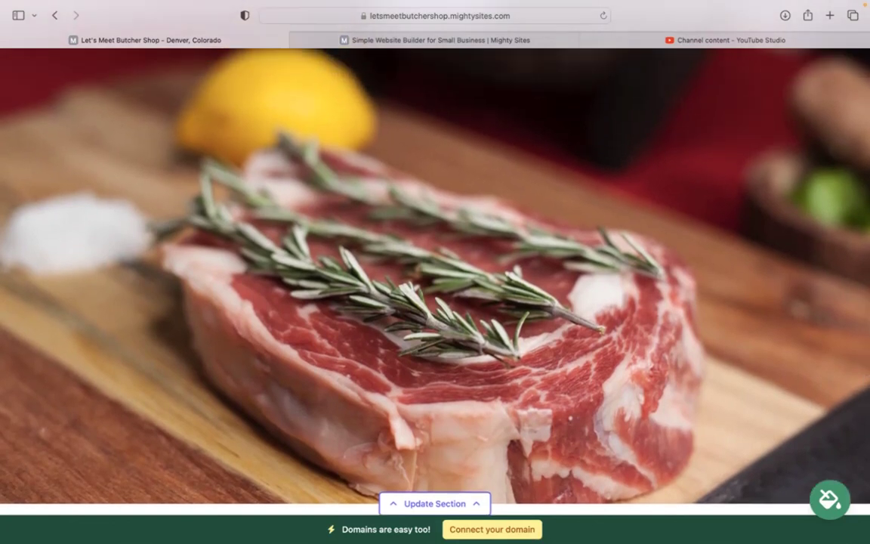
Scroll back up through the site to the hero banner
{"action": "scroll", "coordinate": [435, 272], "scroll_direction": "down", "scroll_amount": 1}
{"action": "scroll", "coordinate": [435, 271], "scroll_direction": "down", "scroll_amount": 5}
{"action": "scroll", "coordinate": [436, 272], "scroll_direction": "down", "scroll_amount": 2}
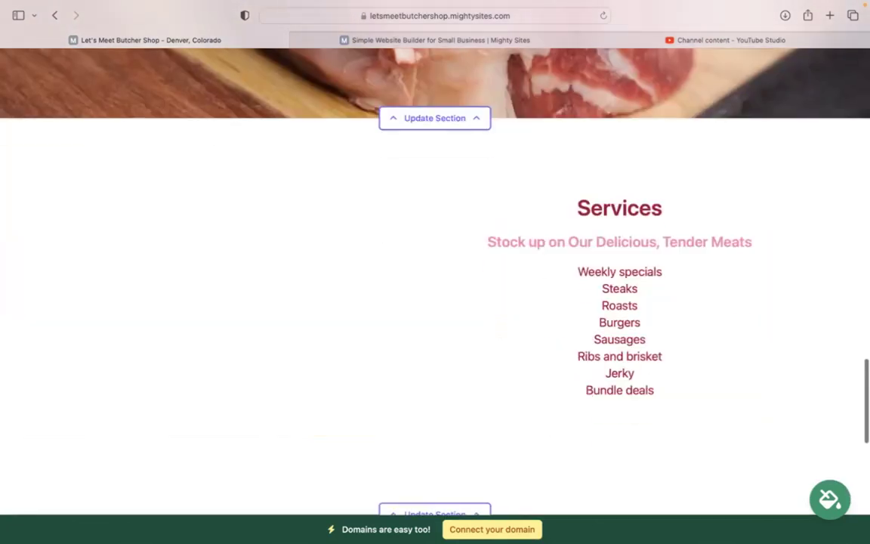
{"action": "scroll", "coordinate": [657, 310], "scroll_direction": "up", "scroll_amount": 1}
{"action": "scroll", "coordinate": [657, 309], "scroll_direction": "down", "scroll_amount": 2}
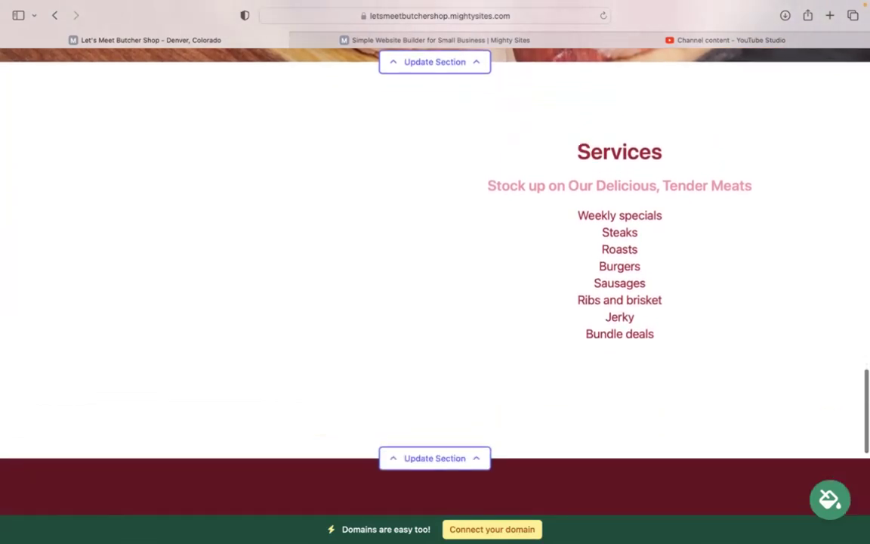
{"action": "scroll", "coordinate": [675, 370], "scroll_direction": "up", "scroll_amount": 1}
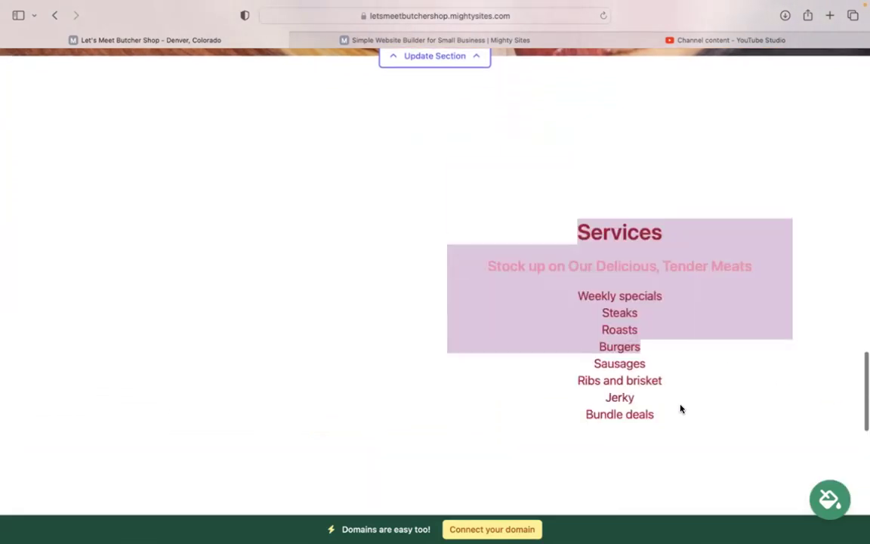
{"action": "scroll", "coordinate": [554, 207], "scroll_direction": "up", "scroll_amount": 1}
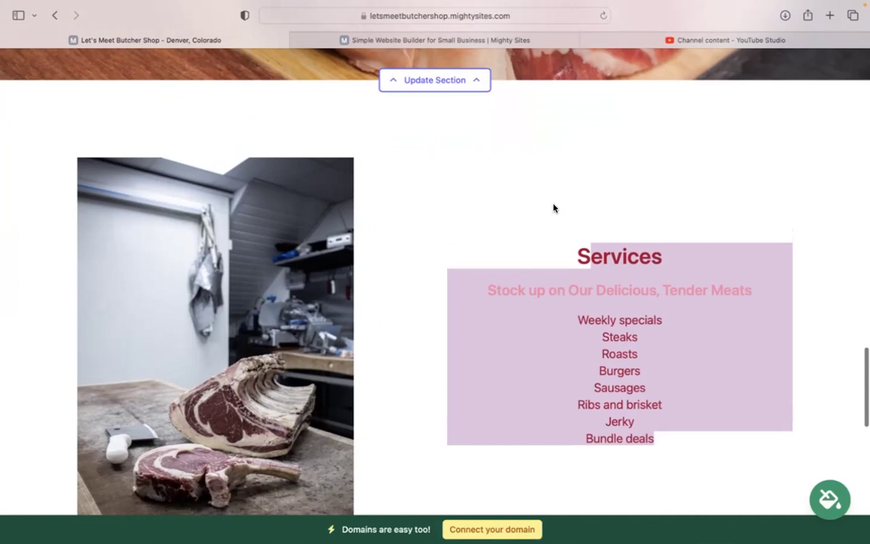
{"action": "scroll", "coordinate": [435, 272], "scroll_direction": "up", "scroll_amount": 2}
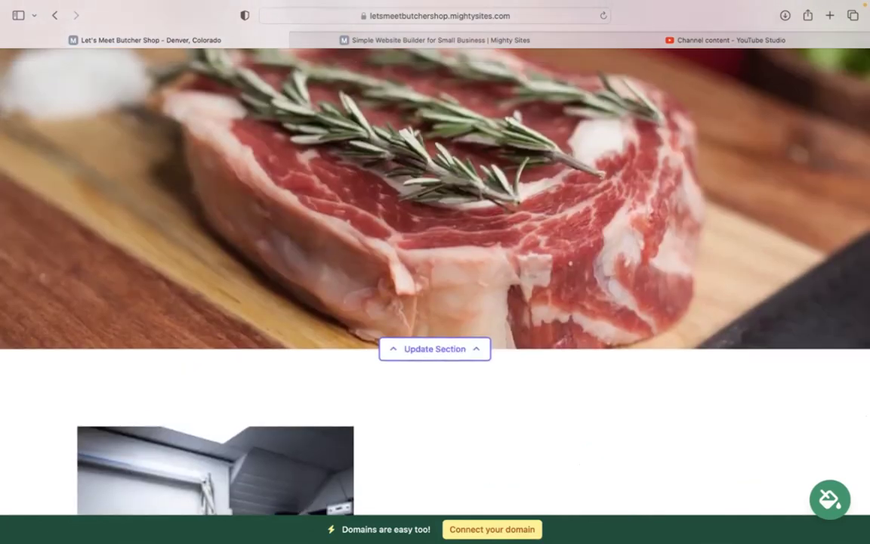
{"action": "scroll", "coordinate": [435, 272], "scroll_direction": "up", "scroll_amount": 3}
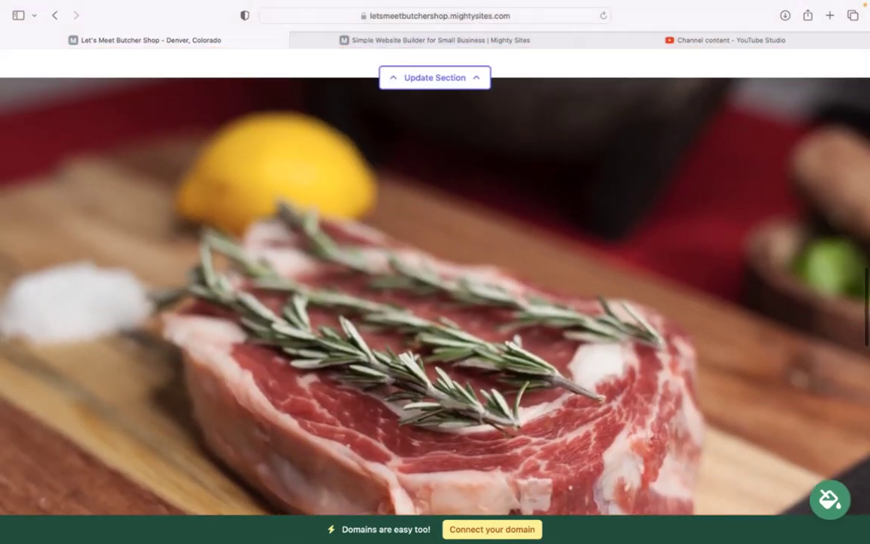
{"action": "scroll", "coordinate": [435, 272], "scroll_direction": "up", "scroll_amount": 2}
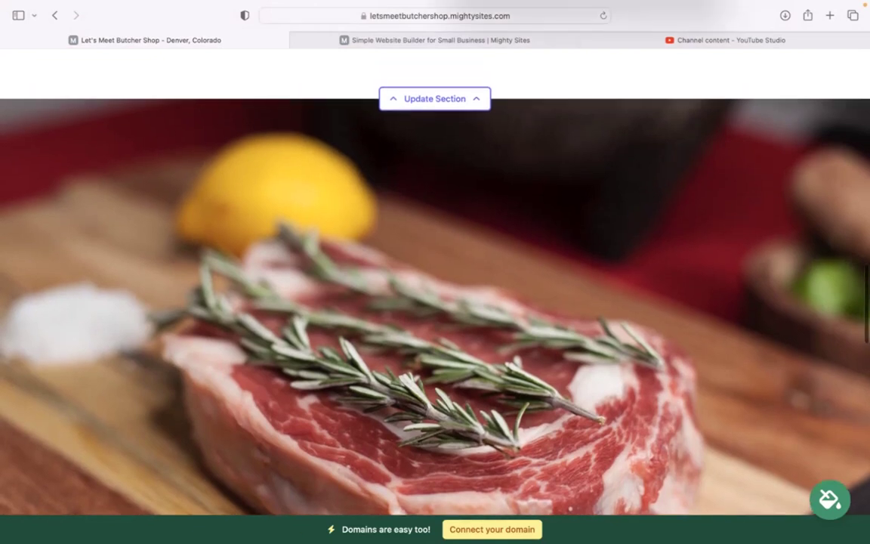
{"action": "scroll", "coordinate": [435, 272], "scroll_direction": "up", "scroll_amount": 1}
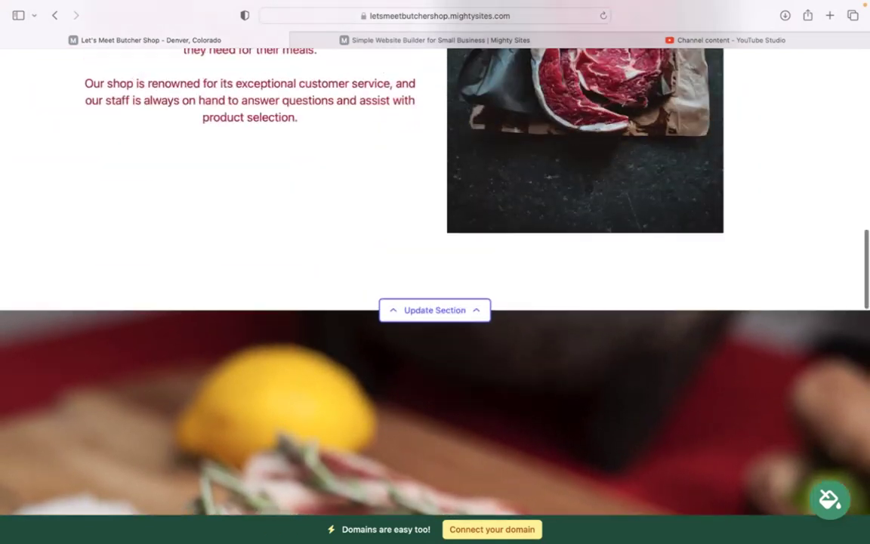
{"action": "scroll", "coordinate": [435, 272], "scroll_direction": "up", "scroll_amount": 3}
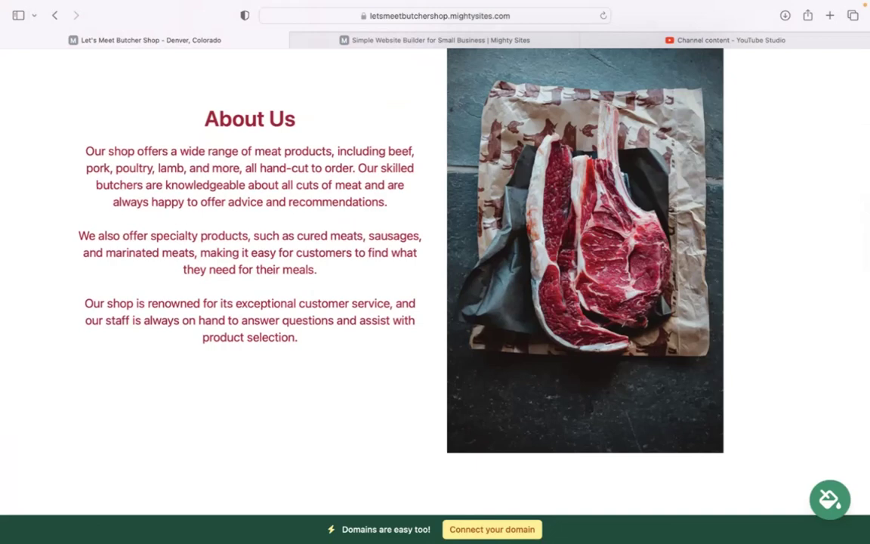
{"action": "scroll", "coordinate": [435, 272], "scroll_direction": "up", "scroll_amount": 1}
{"action": "scroll", "coordinate": [435, 272], "scroll_direction": "up", "scroll_amount": 3}
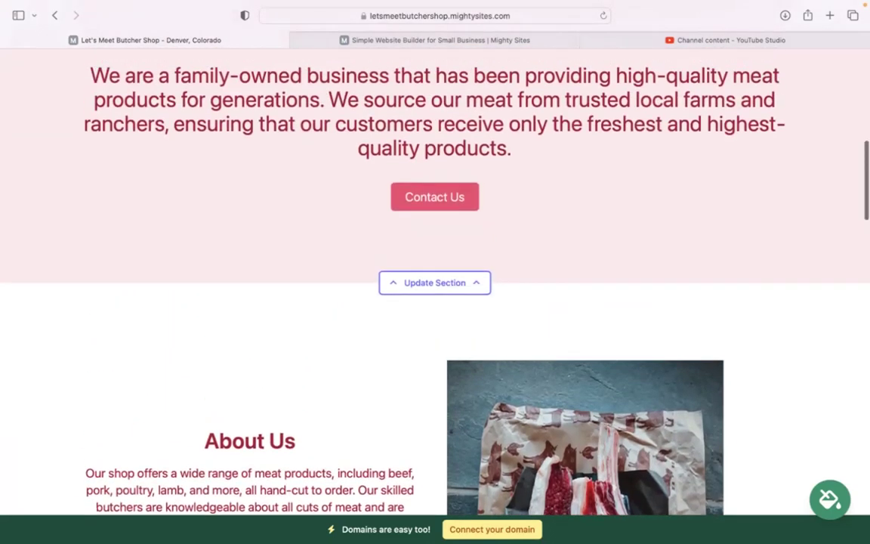
{"action": "scroll", "coordinate": [436, 272], "scroll_direction": "up", "scroll_amount": 3}
{"action": "scroll", "coordinate": [435, 272], "scroll_direction": "up", "scroll_amount": 2}
{"action": "scroll", "coordinate": [435, 272], "scroll_direction": "up", "scroll_amount": 3}
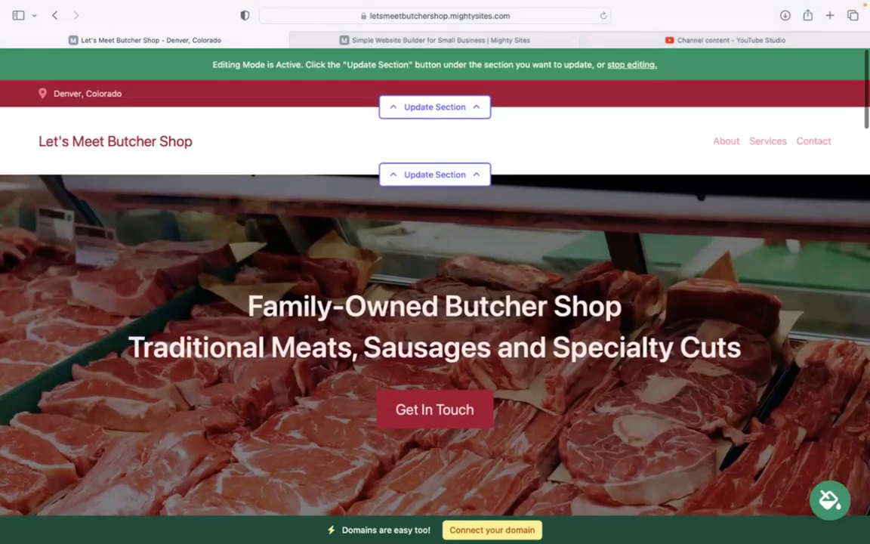
In the top location bar, enter the organization email, show it on site, and add the phone number
{"action": "left_click", "coordinate": [472, 102]}
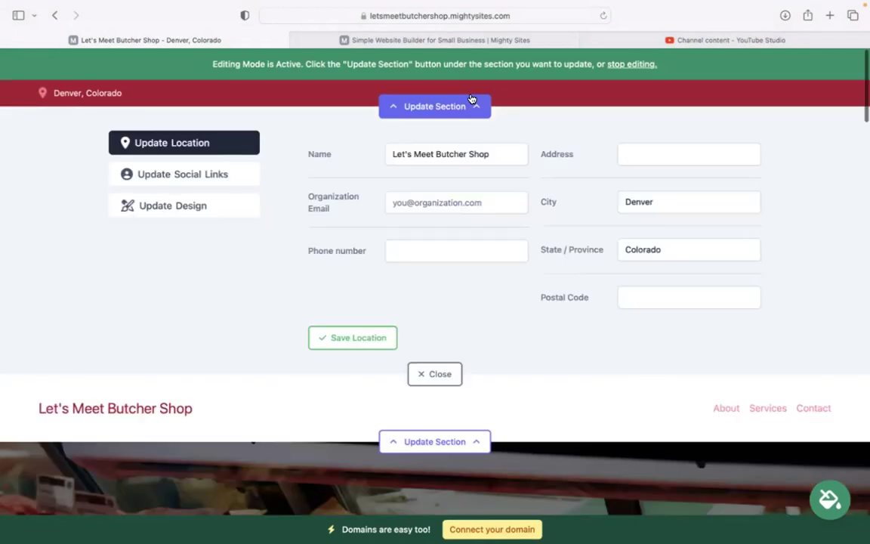
{"action": "left_click", "coordinate": [448, 196]}
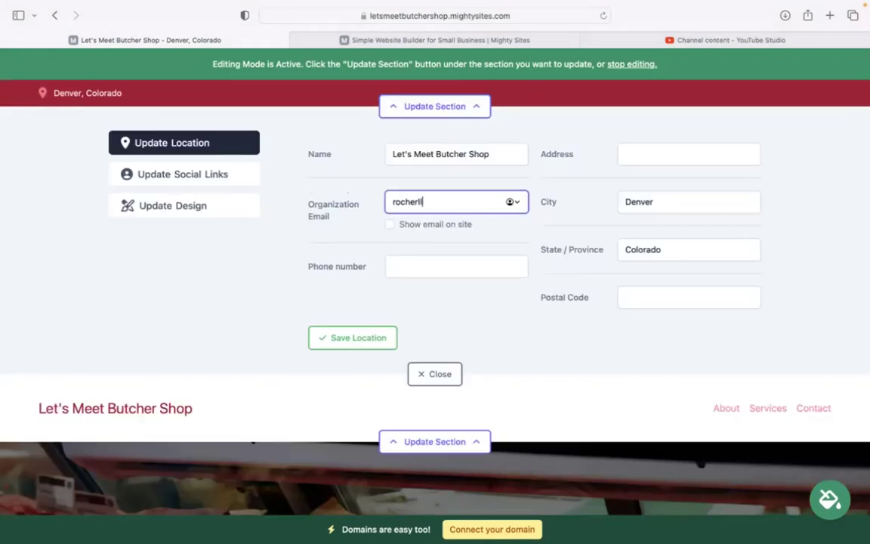
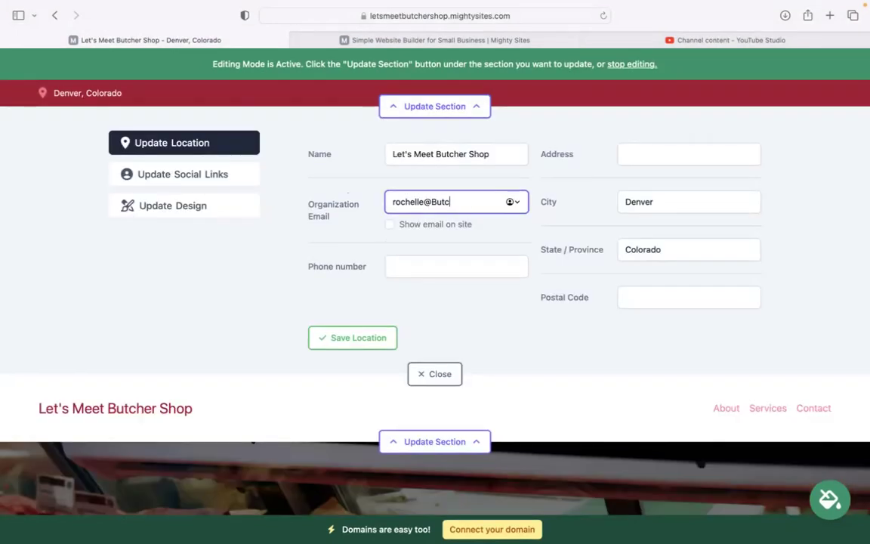
{"action": "left_click", "coordinate": [389, 225]}
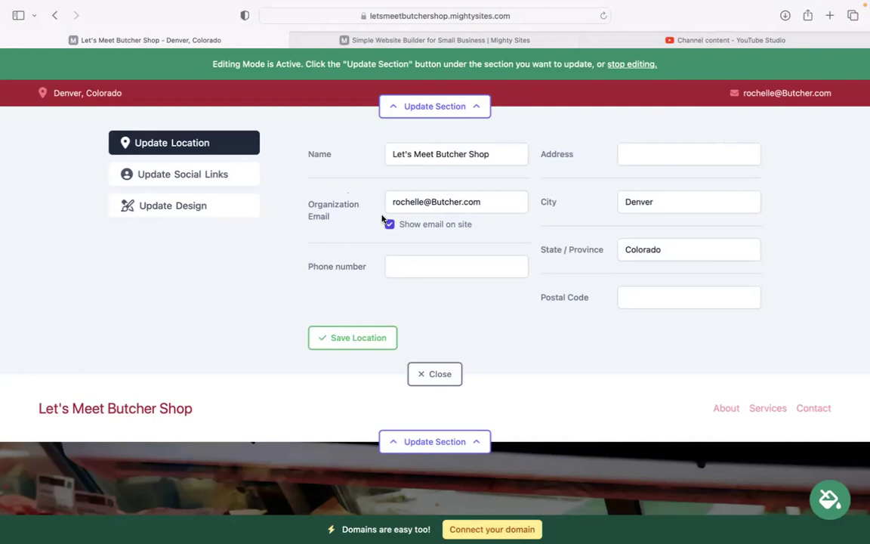
{"action": "left_click", "coordinate": [402, 266]}
{"action": "type", "text": "4"}
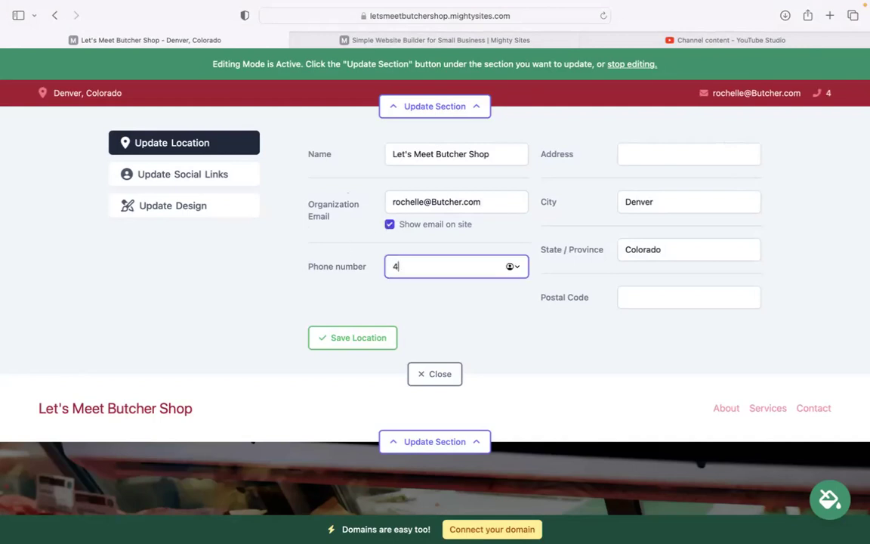
{"action": "type", "text": "64-39393"}
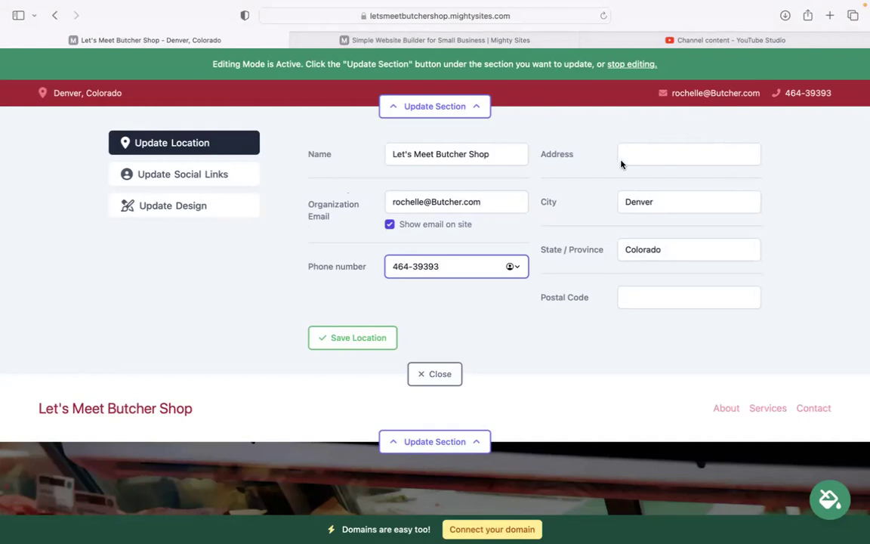
Enter the shop's street address and postal code, then save the location
{"action": "left_click", "coordinate": [671, 157]}
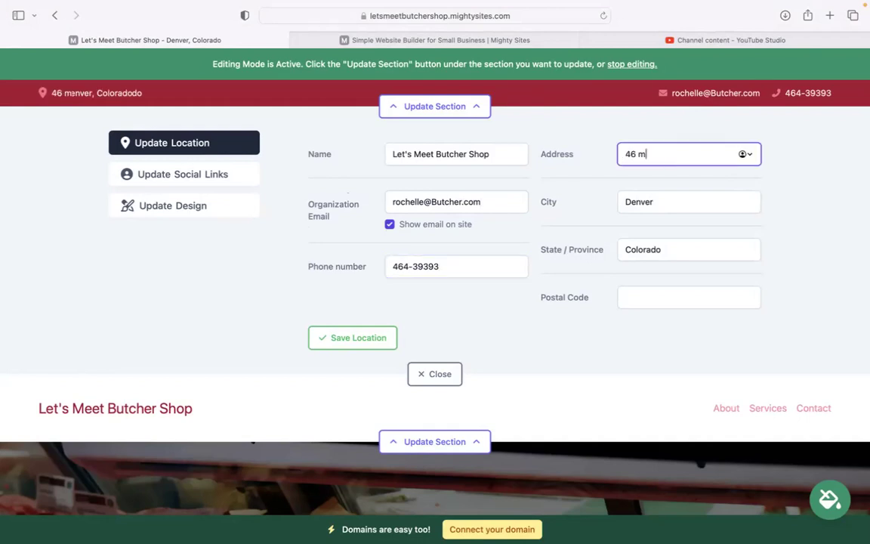
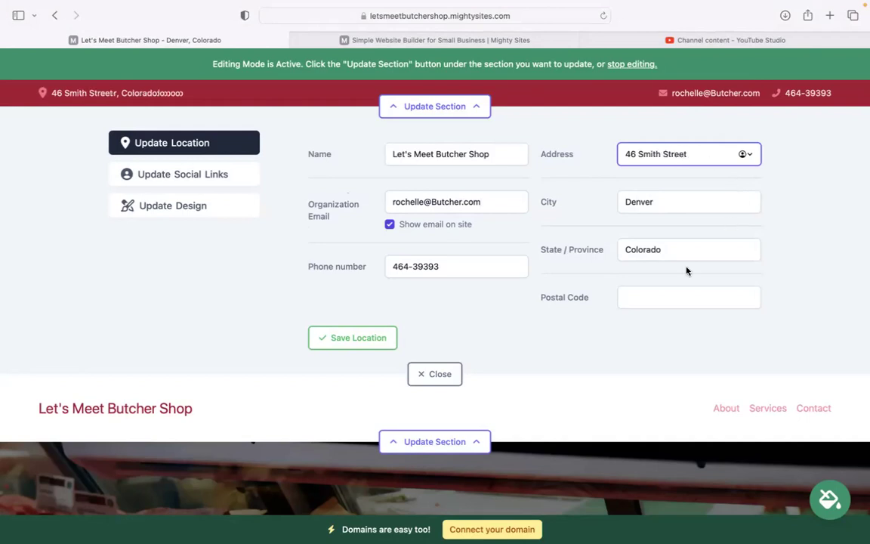
{"action": "left_click", "coordinate": [668, 297]}
{"action": "type", "text": "40594"}
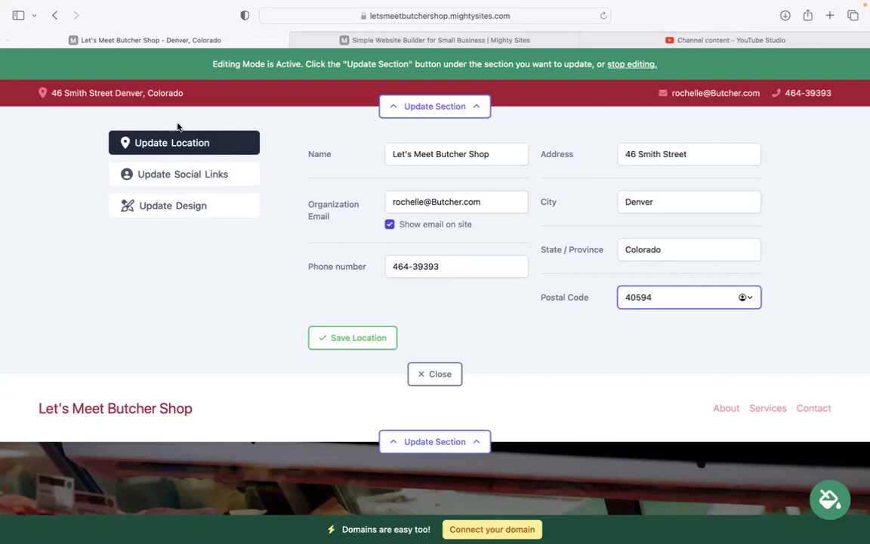
{"action": "left_click", "coordinate": [344, 338]}
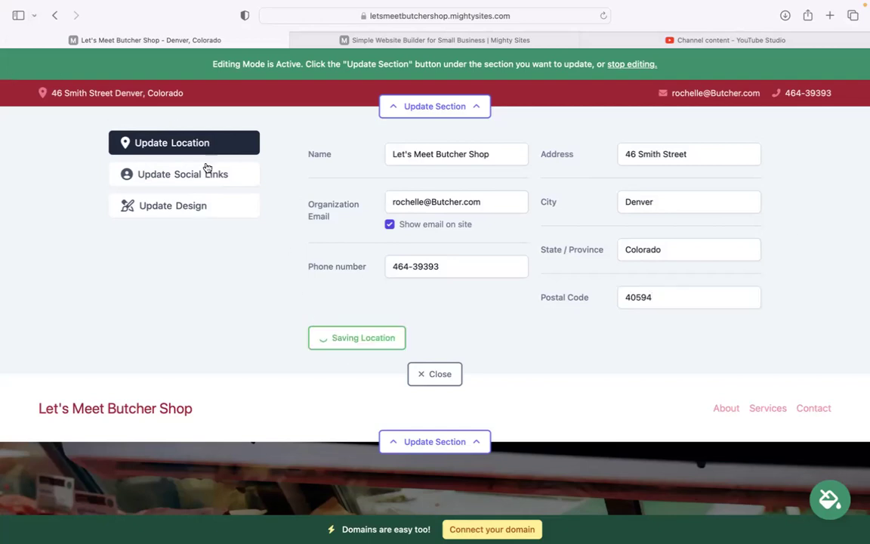
Set the Instagram link to 'mighty sites', save the social links and close the editor
{"action": "left_click", "coordinate": [213, 173]}
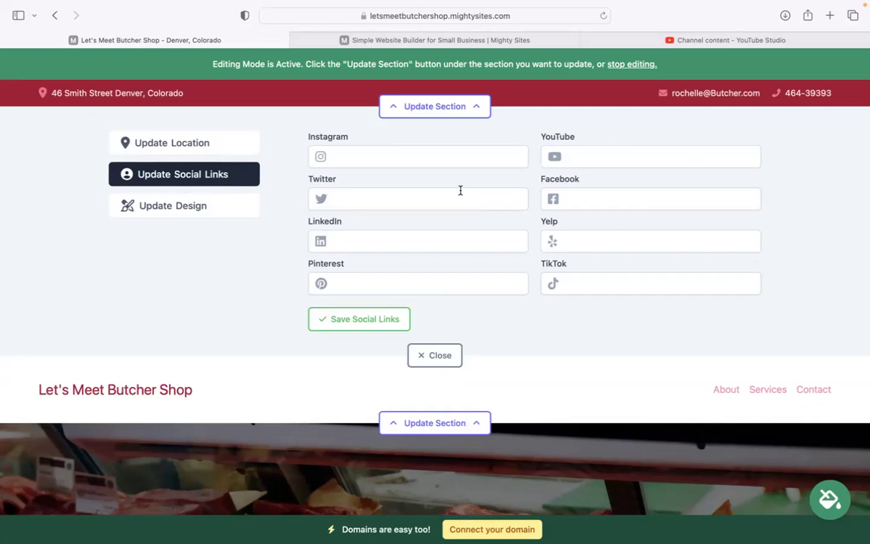
{"action": "left_click", "coordinate": [358, 156]}
{"action": "type", "text": "mi"}
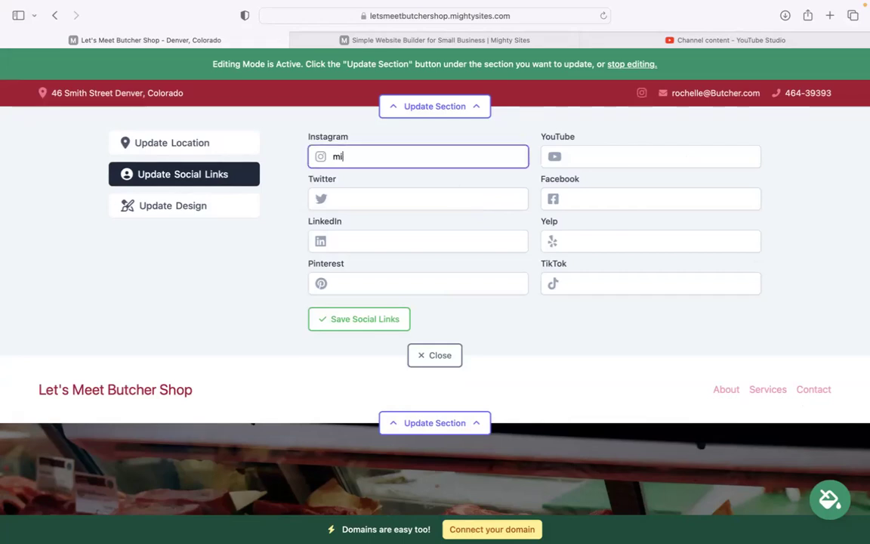
{"action": "type", "text": "ghty sites"}
{"action": "key", "text": "Tab"}
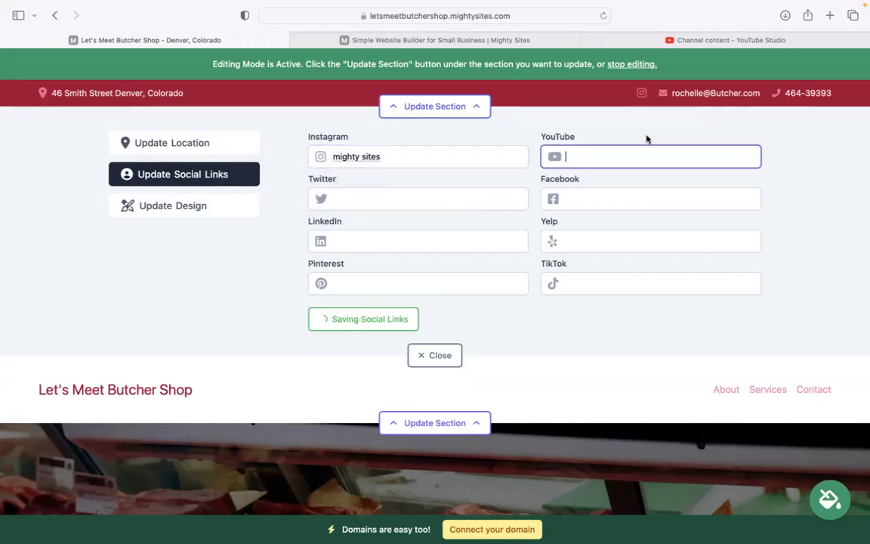
{"action": "left_click", "coordinate": [398, 319]}
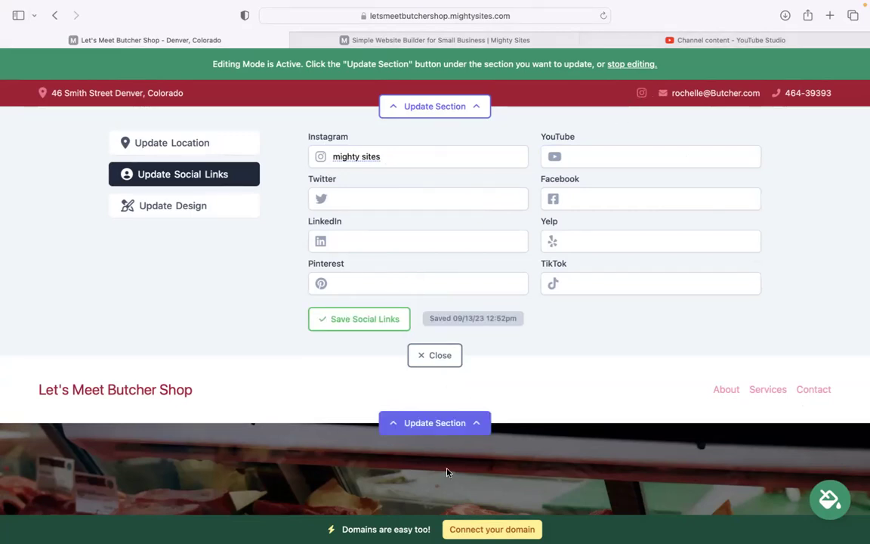
{"action": "left_click", "coordinate": [435, 357]}
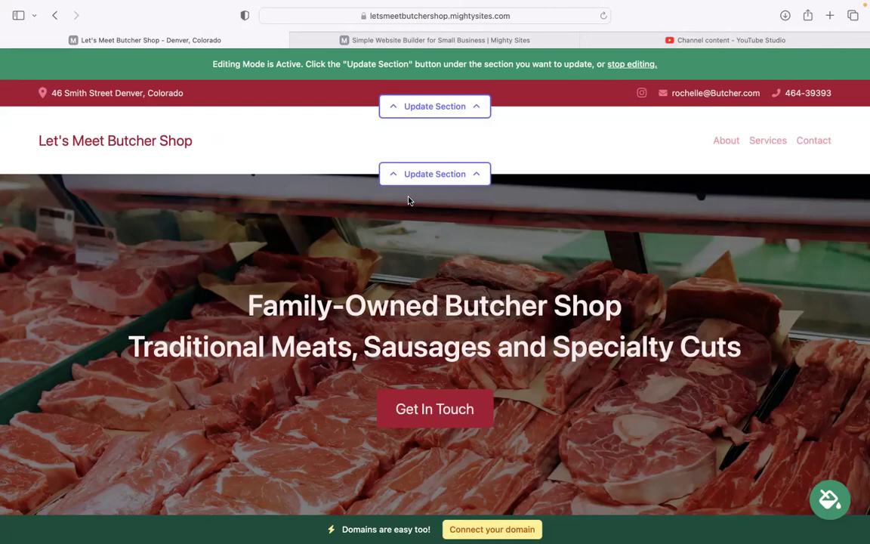
Upload the Mighty Sites logo PNG in the header section and save it as the logo
{"action": "left_click", "coordinate": [414, 177]}
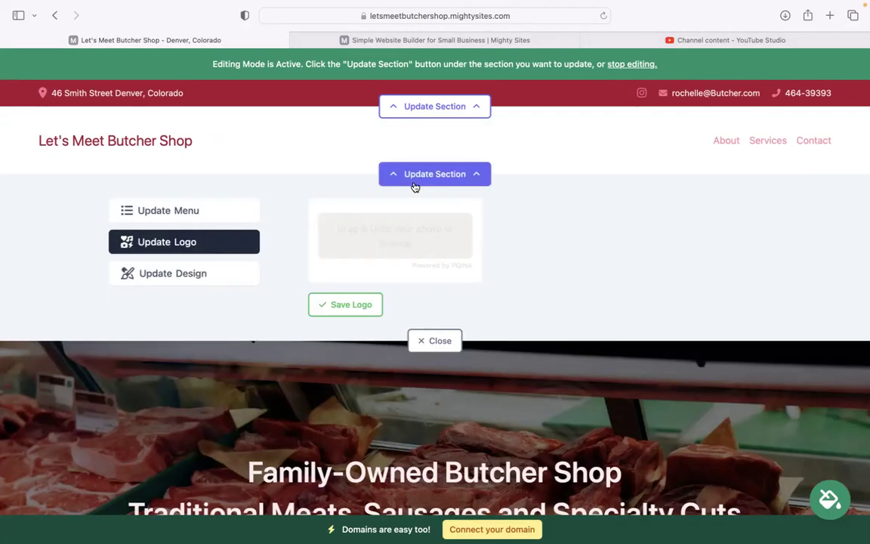
{"action": "left_click", "coordinate": [412, 242]}
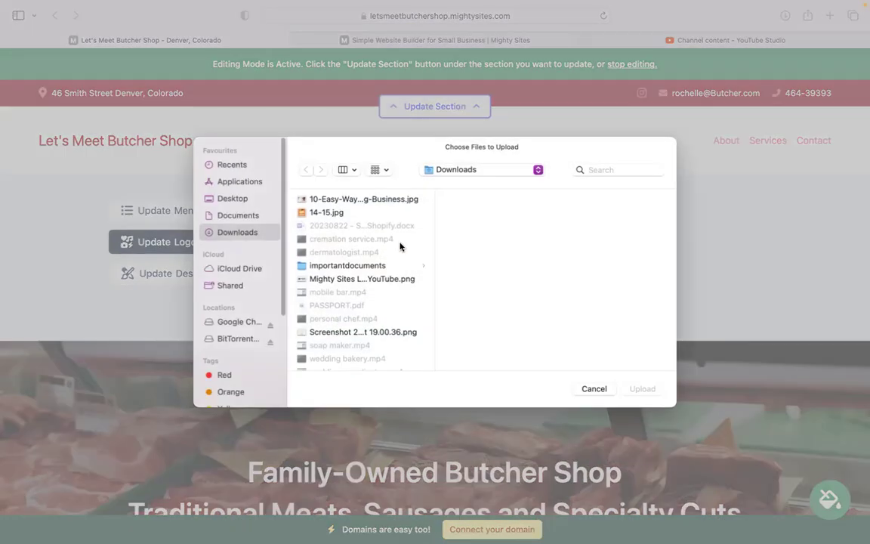
{"action": "left_click", "coordinate": [363, 278]}
{"action": "left_click", "coordinate": [642, 389]}
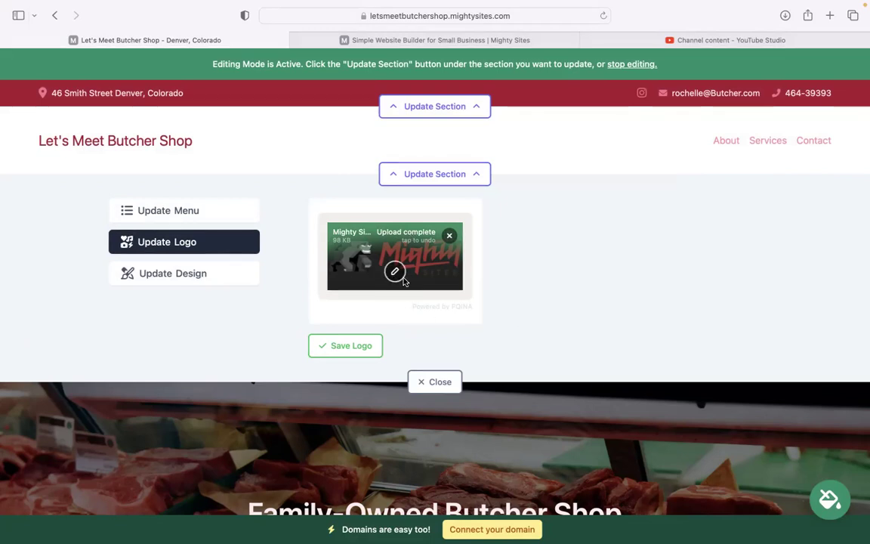
{"action": "left_click", "coordinate": [353, 344]}
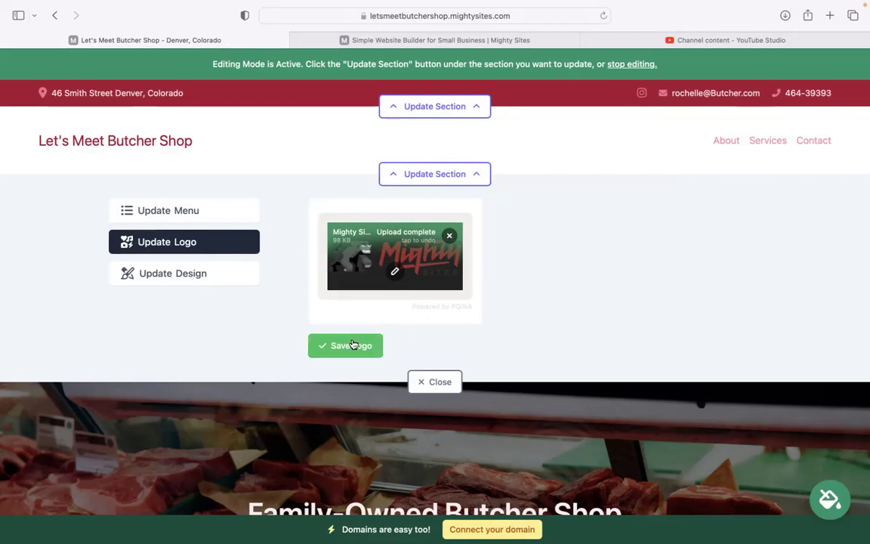
{"action": "left_click", "coordinate": [353, 346]}
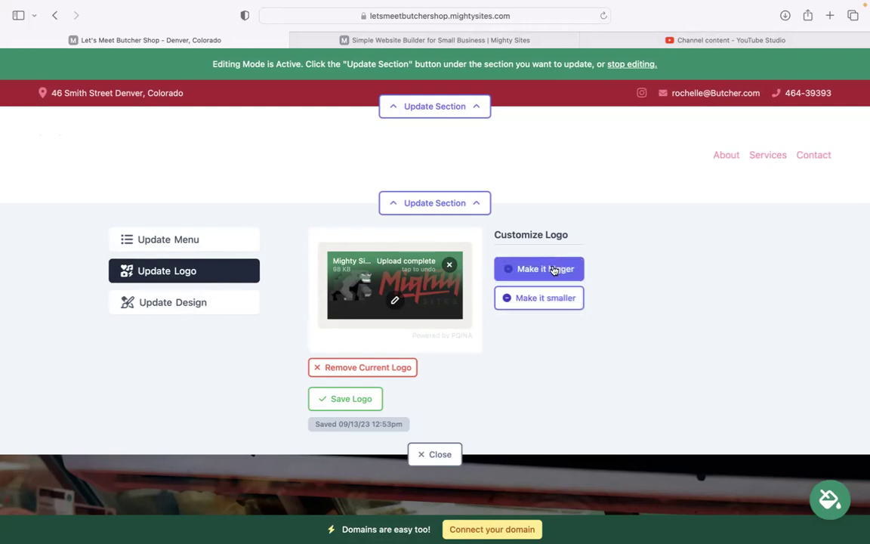
Make the header logo bigger, close the logo editor, and scroll down to the intro section
{"action": "left_click", "coordinate": [554, 269]}
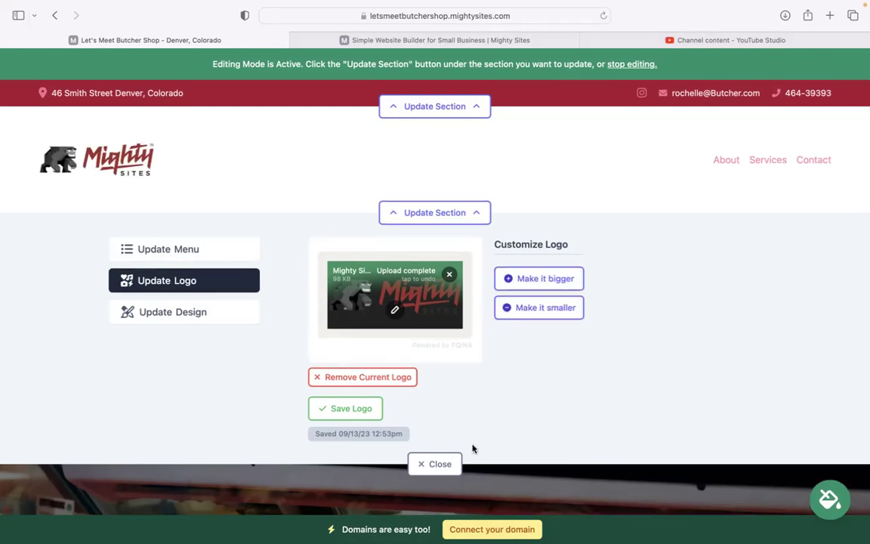
{"action": "left_click", "coordinate": [437, 464]}
{"action": "scroll", "coordinate": [302, 303], "scroll_direction": "down", "scroll_amount": 3}
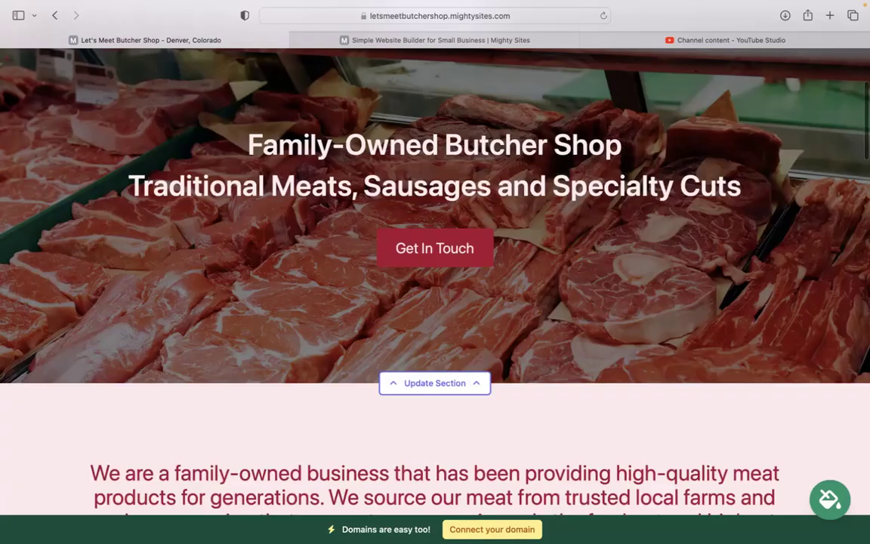
{"action": "scroll", "coordinate": [369, 305], "scroll_direction": "down", "scroll_amount": 4}
{"action": "scroll", "coordinate": [369, 305], "scroll_direction": "down", "scroll_amount": 1}
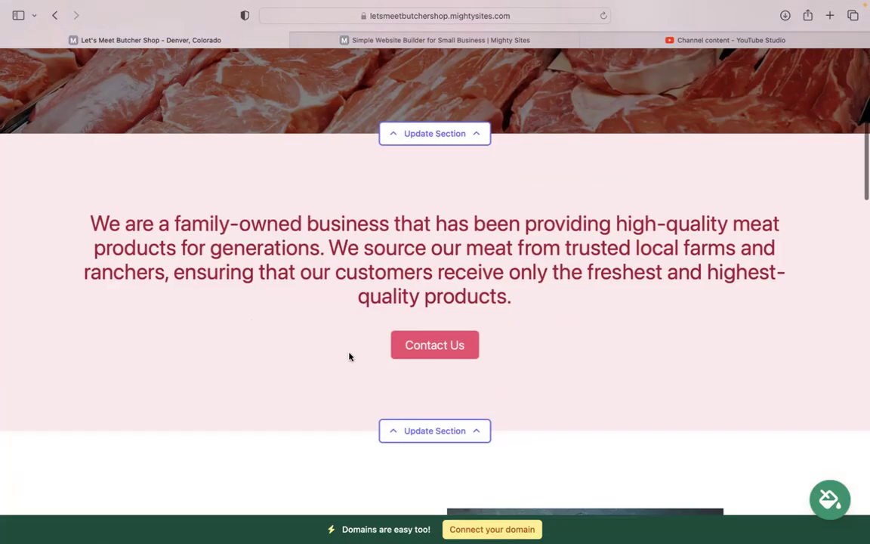
Pick the crimson-and-pink swatch from the last page of colour themes and save it
{"action": "left_click", "coordinate": [830, 500]}
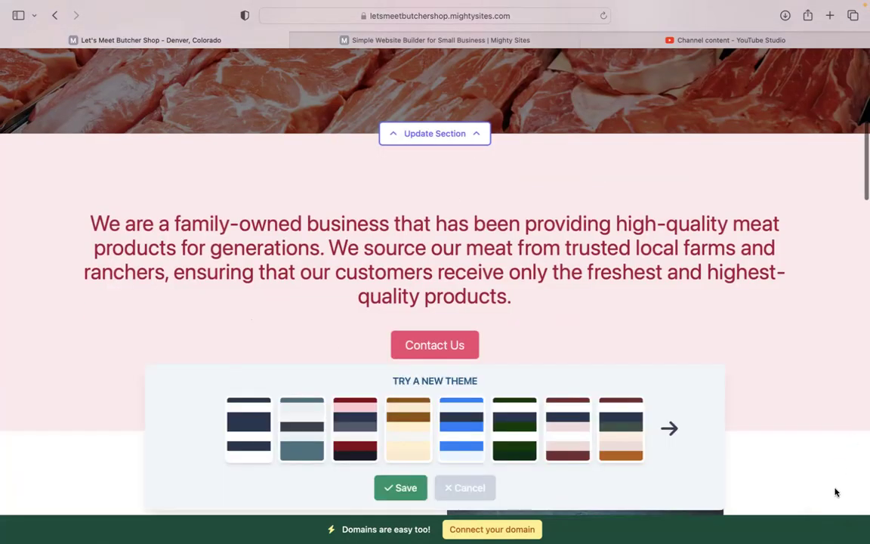
{"action": "left_click", "coordinate": [672, 429]}
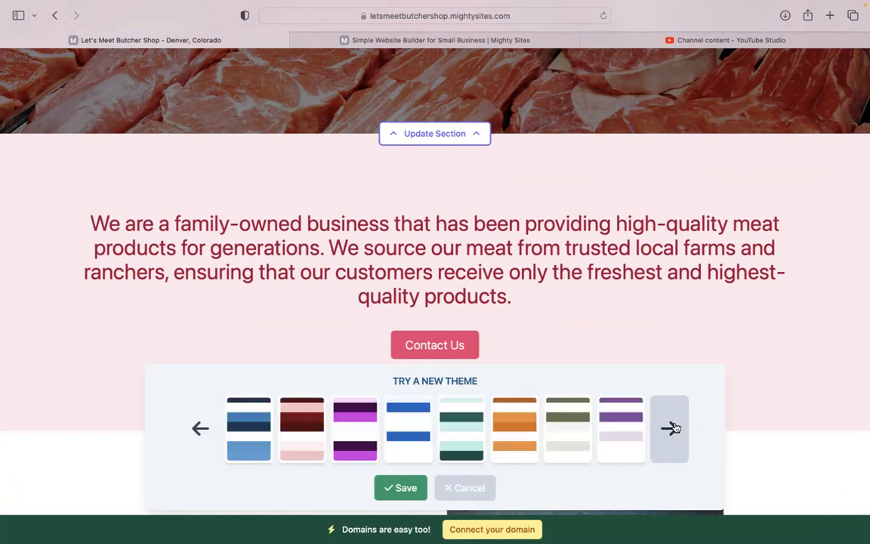
{"action": "left_click", "coordinate": [673, 428]}
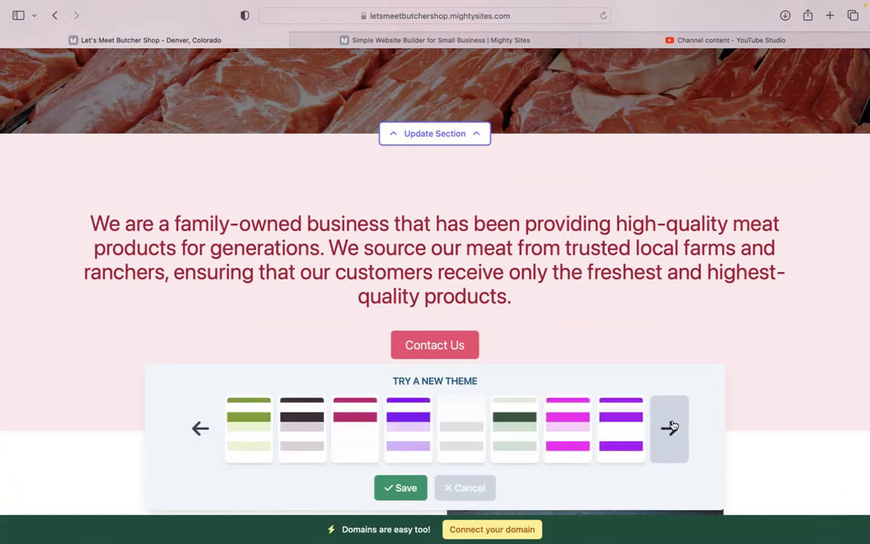
{"action": "left_click", "coordinate": [675, 428]}
{"action": "left_click", "coordinate": [369, 408]}
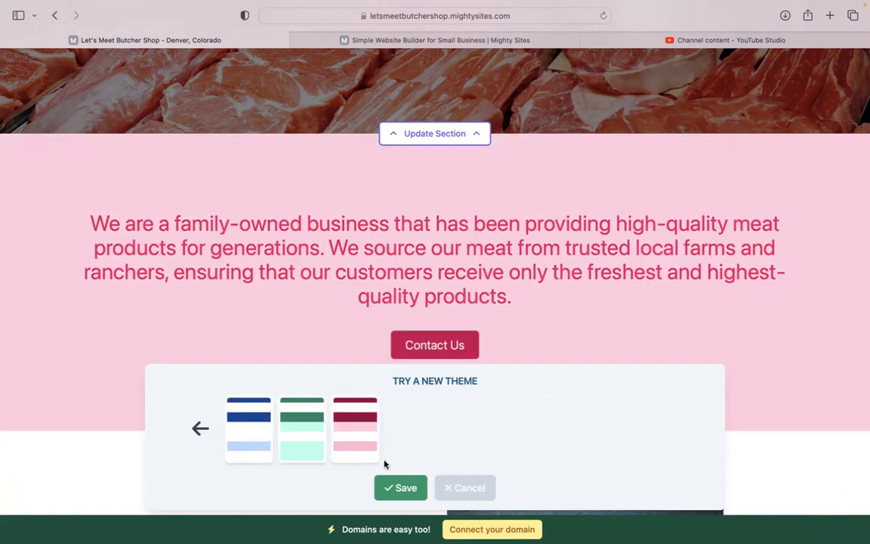
{"action": "left_click", "coordinate": [401, 487]}
{"action": "scroll", "coordinate": [420, 304], "scroll_direction": "down", "scroll_amount": 2}
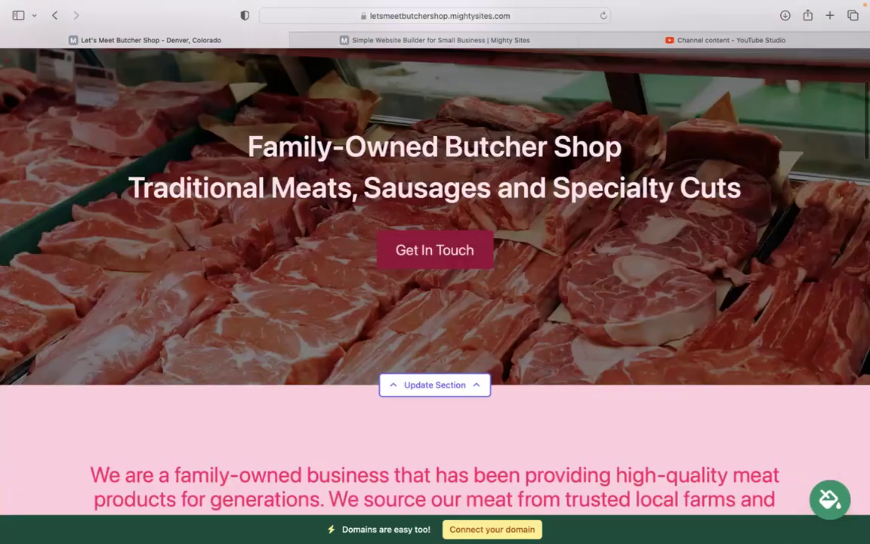
Browse 'Butcher Shop' stock photos for the hero image, keeping the current picture
{"action": "scroll", "coordinate": [421, 304], "scroll_direction": "down", "scroll_amount": 3}
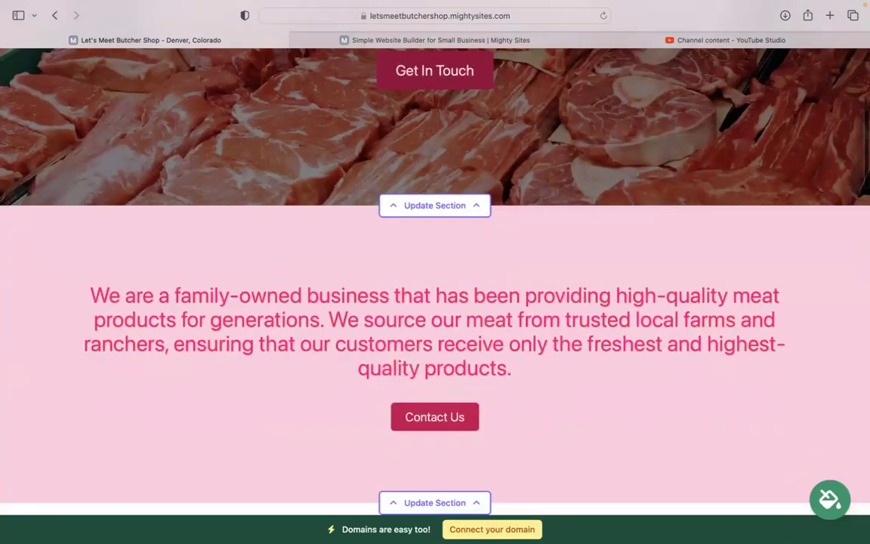
{"action": "left_click", "coordinate": [455, 205]}
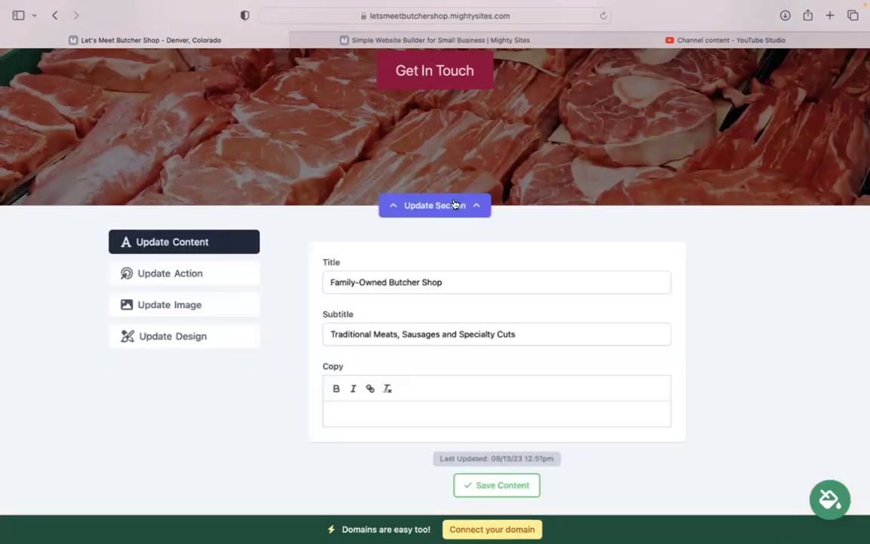
{"action": "left_click", "coordinate": [222, 303]}
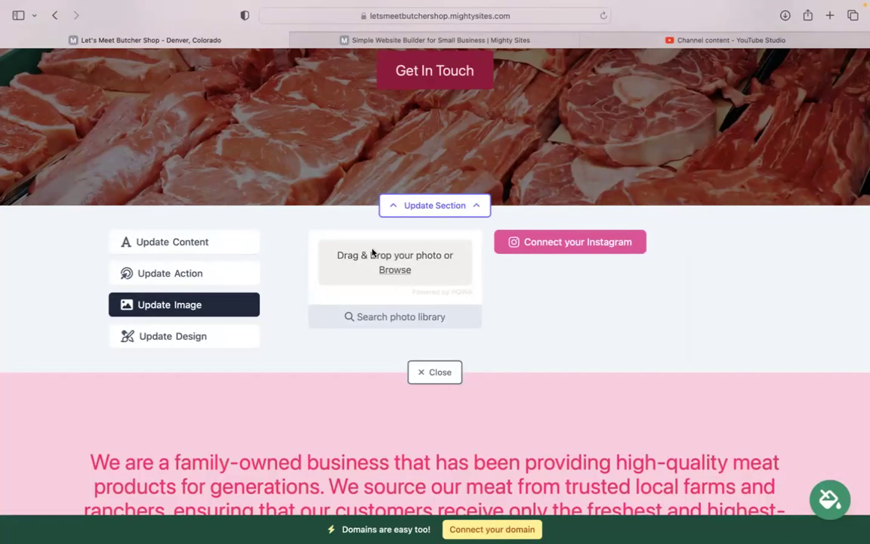
{"action": "left_click", "coordinate": [420, 316]}
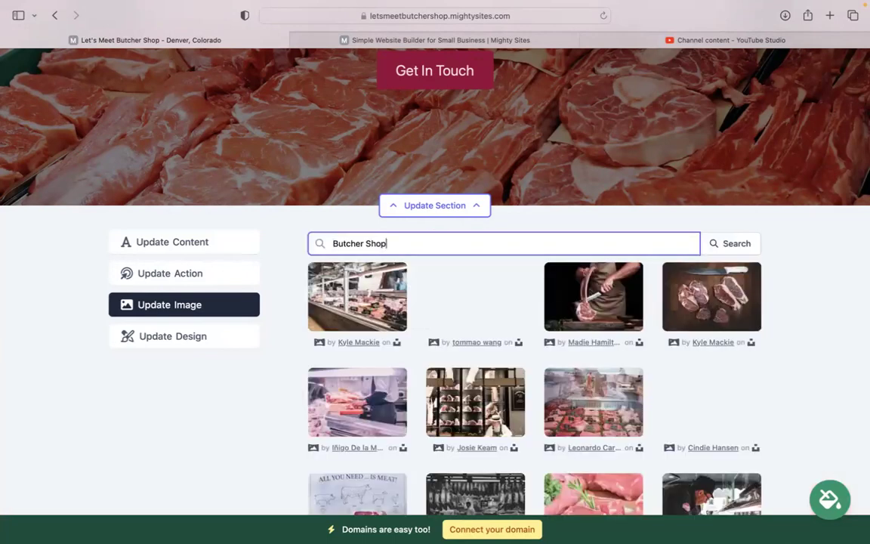
{"action": "scroll", "coordinate": [768, 351], "scroll_direction": "down", "scroll_amount": 4}
{"action": "scroll", "coordinate": [473, 368], "scroll_direction": "down", "scroll_amount": 1}
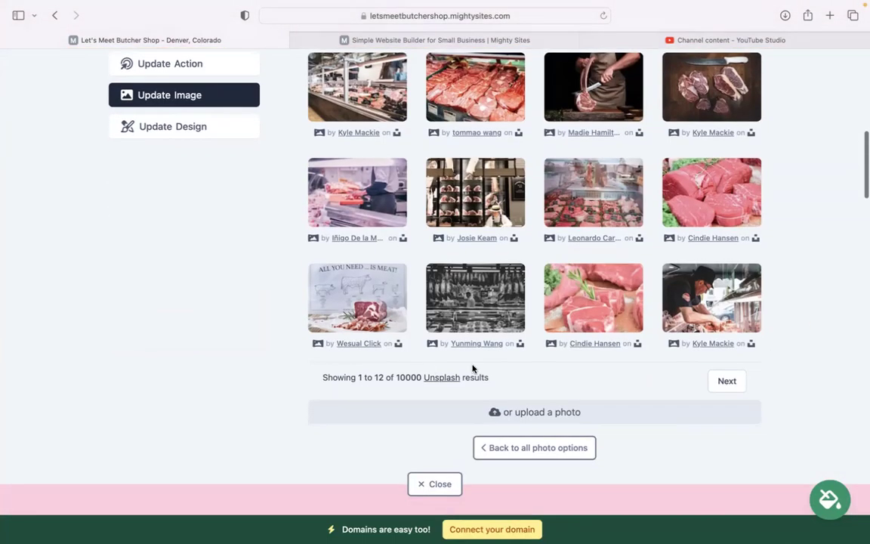
{"action": "left_click", "coordinate": [518, 447]}
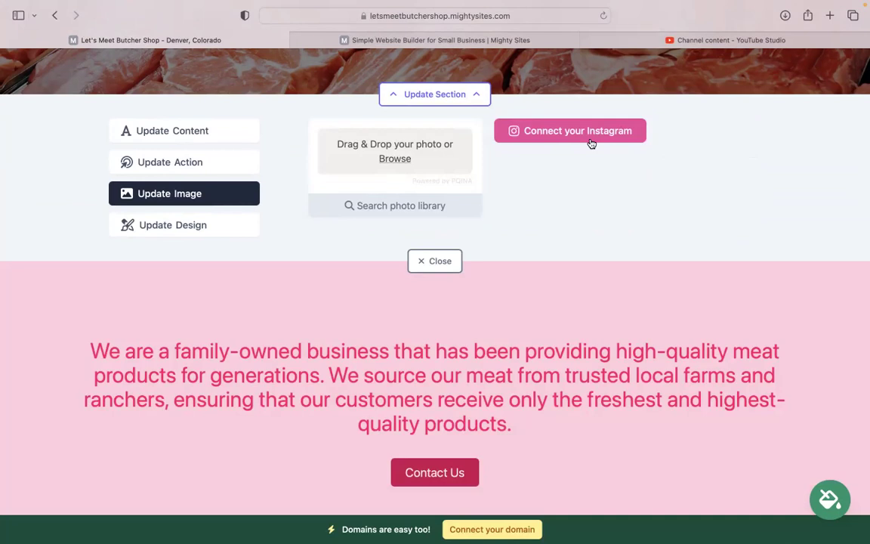
Confirm the Get In Touch button links to the home page Lead Form section, unchanged
{"action": "left_click", "coordinate": [217, 170]}
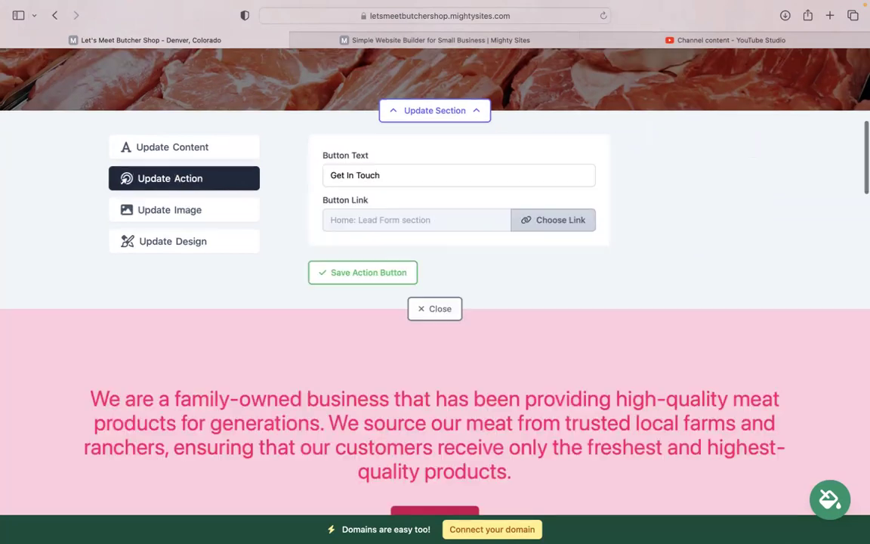
{"action": "scroll", "coordinate": [425, 185], "scroll_direction": "up", "scroll_amount": 5}
{"action": "scroll", "coordinate": [425, 185], "scroll_direction": "up", "scroll_amount": 1}
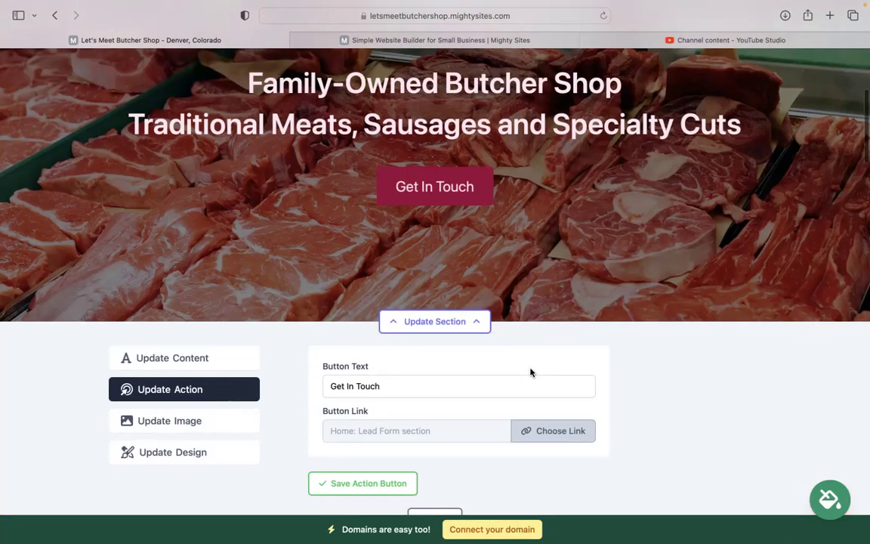
{"action": "left_click", "coordinate": [575, 432]}
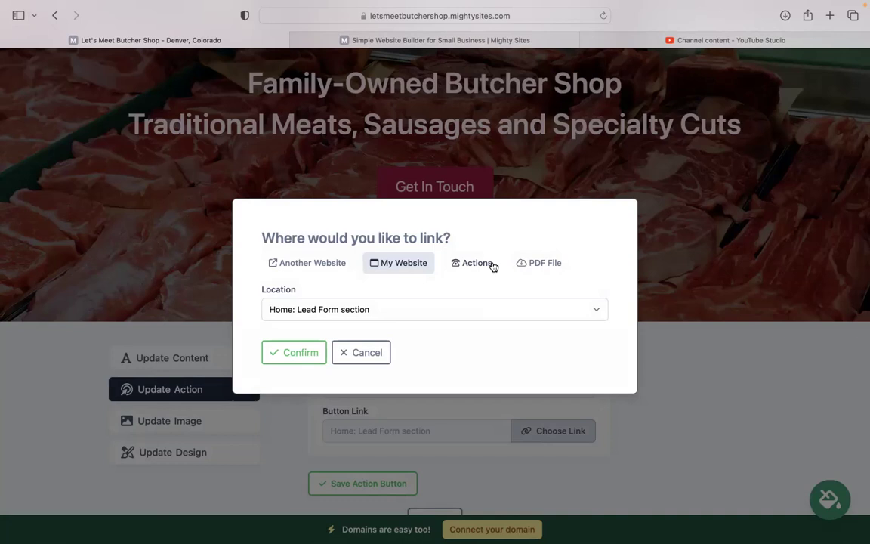
{"action": "left_click", "coordinate": [361, 352]}
{"action": "scroll", "coordinate": [365, 349], "scroll_direction": "down", "scroll_amount": 5}
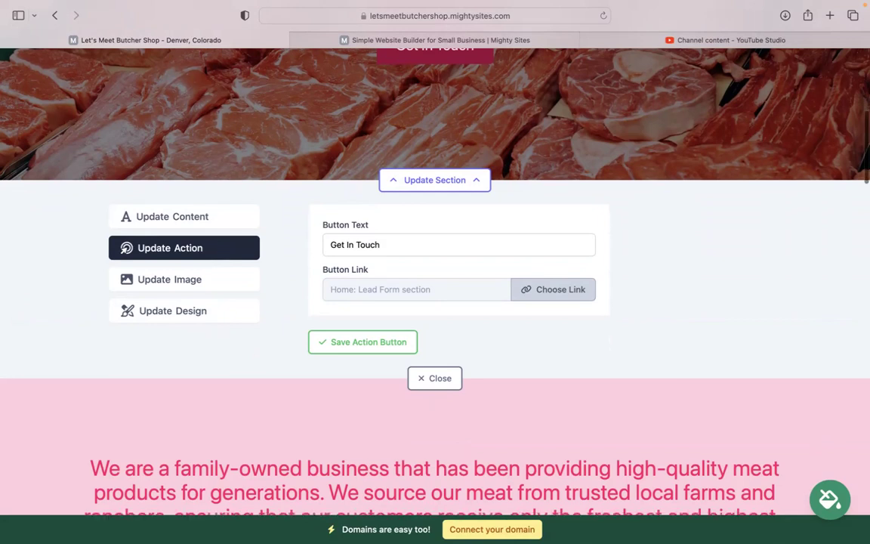
{"action": "scroll", "coordinate": [201, 215], "scroll_direction": "down", "scroll_amount": 5}
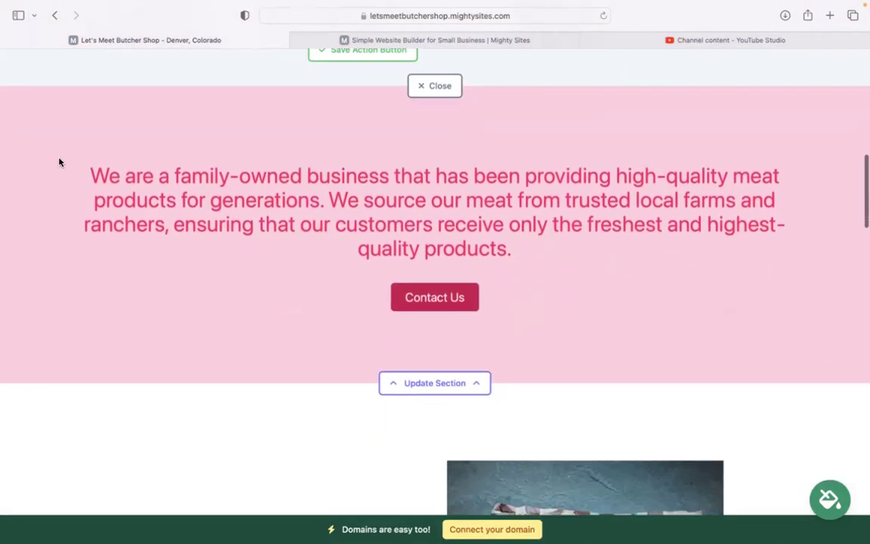
{"action": "left_click_drag", "start_coordinate": [58, 163], "coordinate": [181, 175]}
{"action": "left_click", "coordinate": [286, 455]}
{"action": "scroll", "coordinate": [286, 454], "scroll_direction": "down", "scroll_amount": 10}
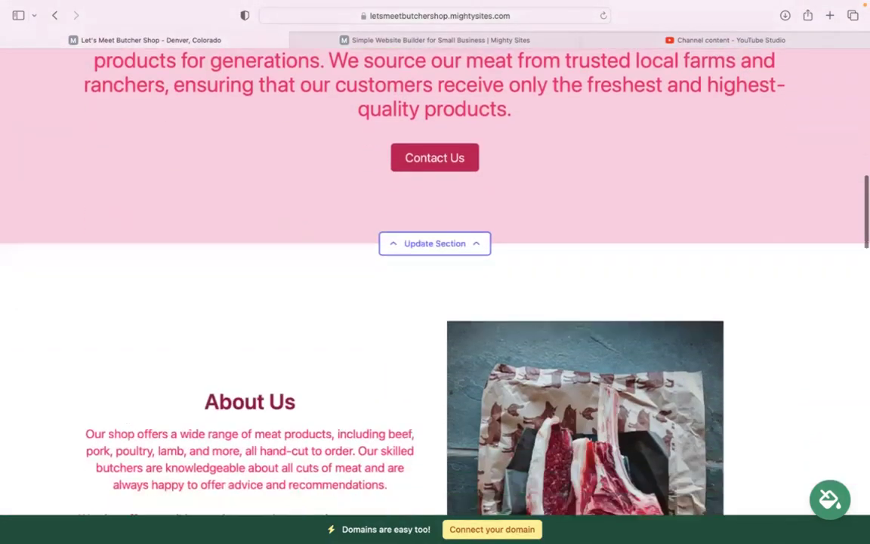
{"action": "scroll", "coordinate": [435, 272], "scroll_direction": "down", "scroll_amount": 2}
{"action": "scroll", "coordinate": [435, 272], "scroll_direction": "down", "scroll_amount": 3}
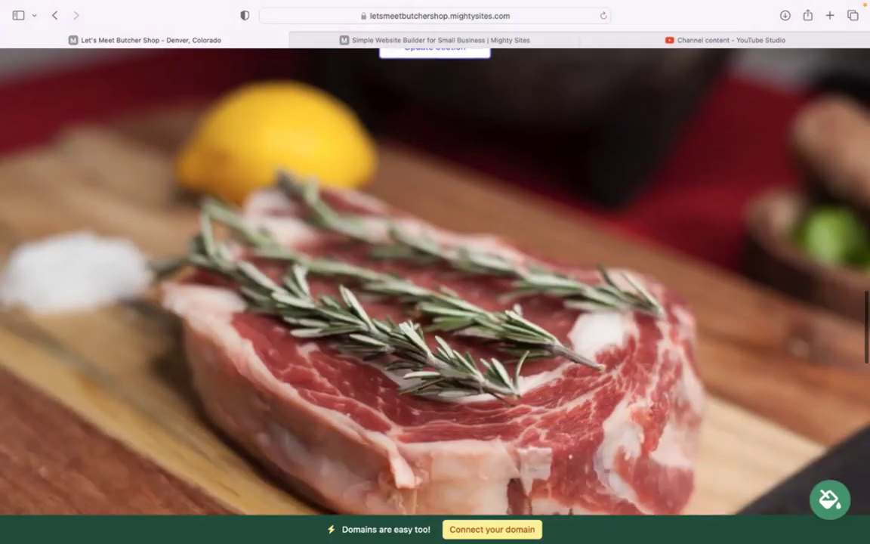
{"action": "scroll", "coordinate": [435, 272], "scroll_direction": "down", "scroll_amount": 3}
{"action": "scroll", "coordinate": [435, 272], "scroll_direction": "down", "scroll_amount": 4}
{"action": "scroll", "coordinate": [435, 272], "scroll_direction": "down", "scroll_amount": 1}
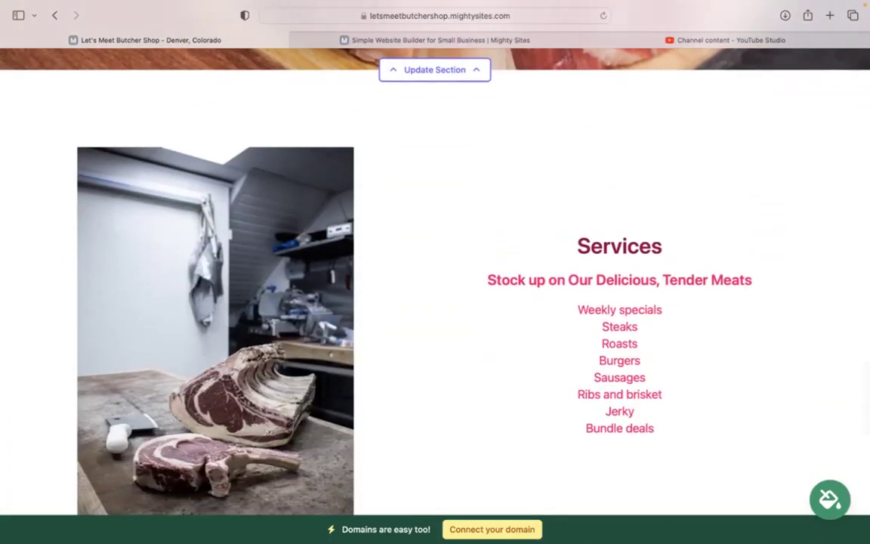
{"action": "scroll", "coordinate": [435, 272], "scroll_direction": "down", "scroll_amount": 2}
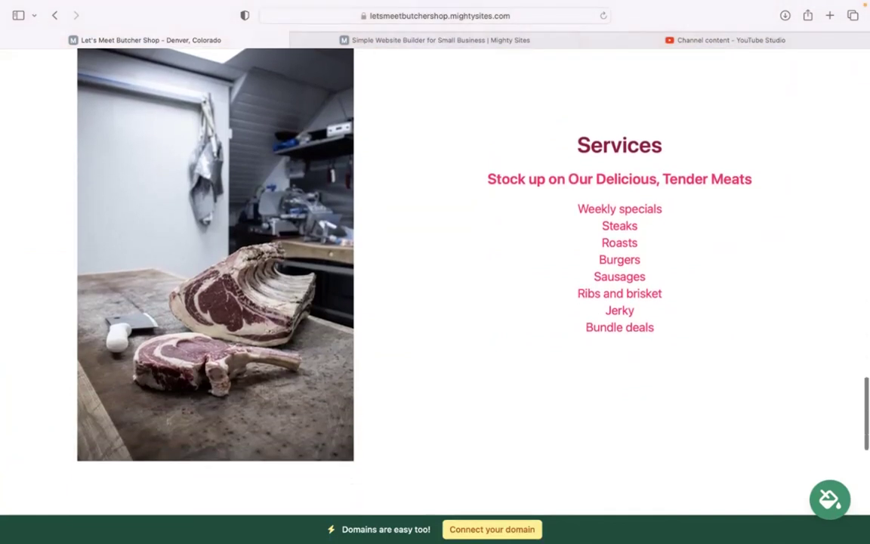
{"action": "scroll", "coordinate": [435, 272], "scroll_direction": "down", "scroll_amount": 2}
{"action": "scroll", "coordinate": [435, 272], "scroll_direction": "down", "scroll_amount": 6}
{"action": "scroll", "coordinate": [387, 415], "scroll_direction": "down", "scroll_amount": 1}
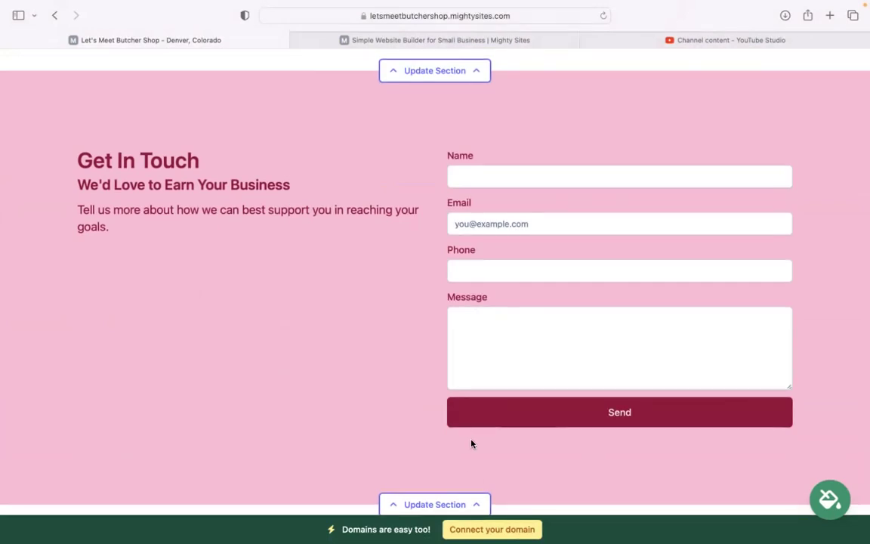
{"action": "scroll", "coordinate": [472, 444], "scroll_direction": "down", "scroll_amount": 2}
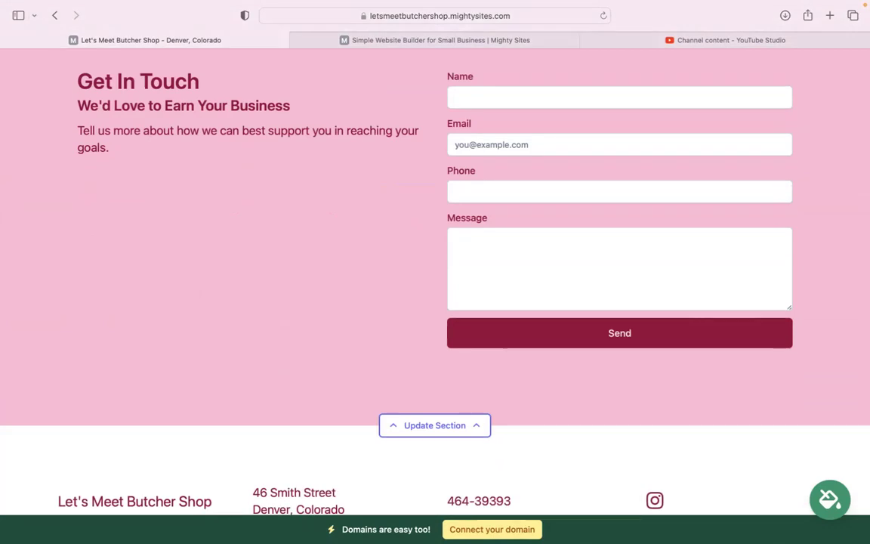
{"action": "scroll", "coordinate": [435, 272], "scroll_direction": "down", "scroll_amount": 2}
{"action": "scroll", "coordinate": [436, 272], "scroll_direction": "up", "scroll_amount": 2}
{"action": "scroll", "coordinate": [435, 272], "scroll_direction": "up", "scroll_amount": 4}
{"action": "scroll", "coordinate": [435, 272], "scroll_direction": "up", "scroll_amount": 4}
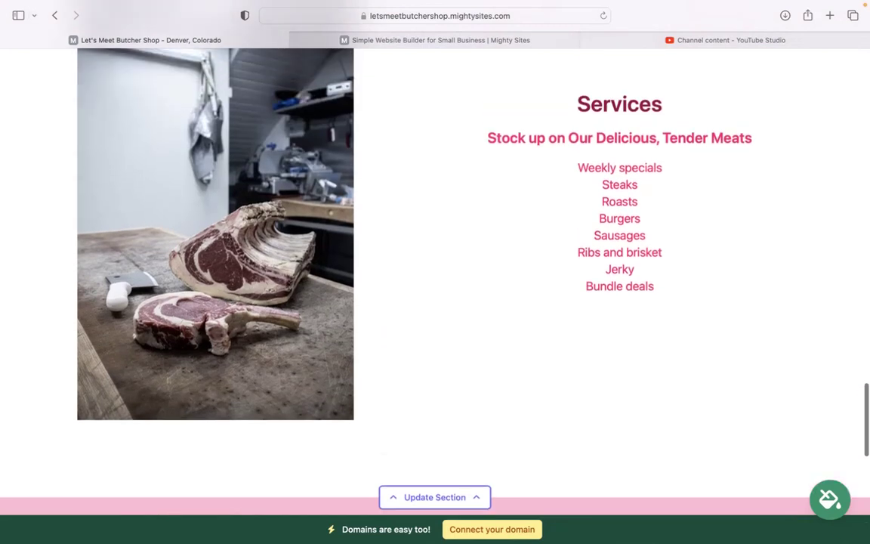
{"action": "scroll", "coordinate": [435, 271], "scroll_direction": "up", "scroll_amount": 2}
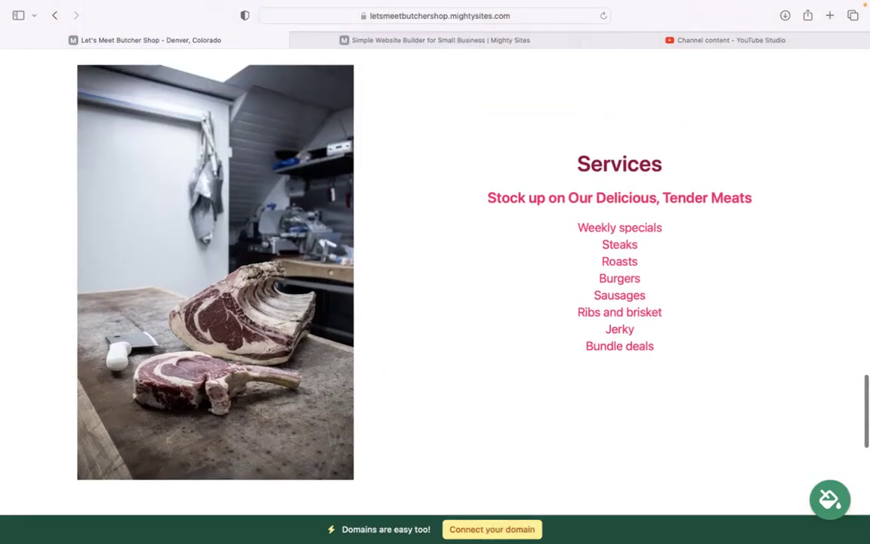
{"action": "scroll", "coordinate": [435, 272], "scroll_direction": "up", "scroll_amount": 10}
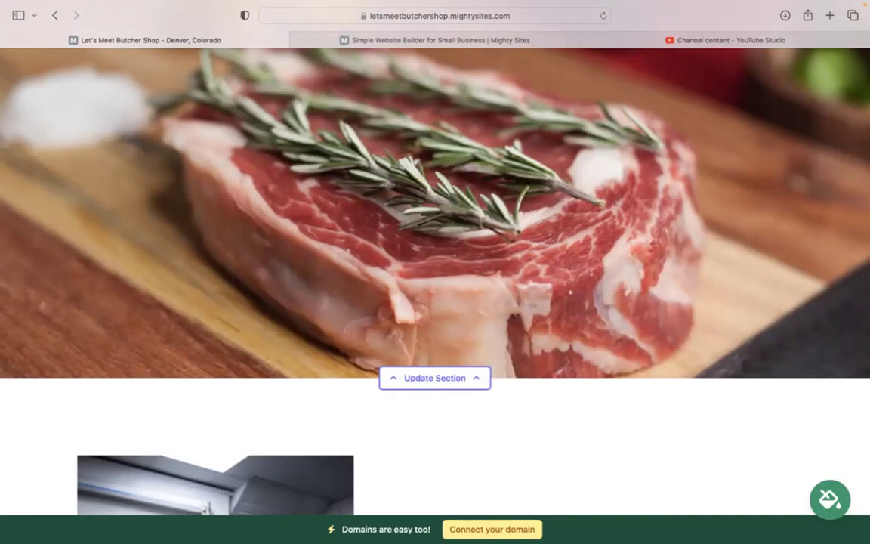
{"action": "scroll", "coordinate": [435, 272], "scroll_direction": "up", "scroll_amount": 3}
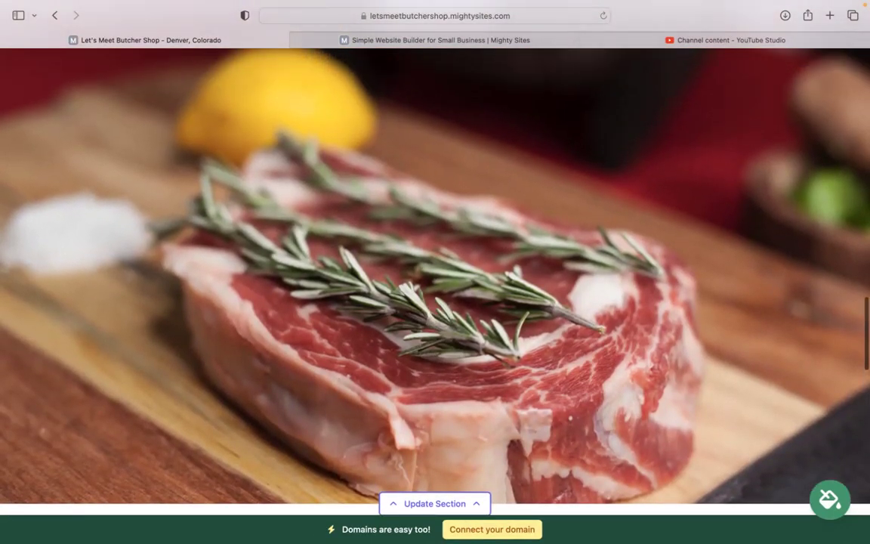
{"action": "scroll", "coordinate": [435, 272], "scroll_direction": "up", "scroll_amount": 7}
{"action": "scroll", "coordinate": [435, 272], "scroll_direction": "up", "scroll_amount": 5}
{"action": "scroll", "coordinate": [435, 272], "scroll_direction": "up", "scroll_amount": 4}
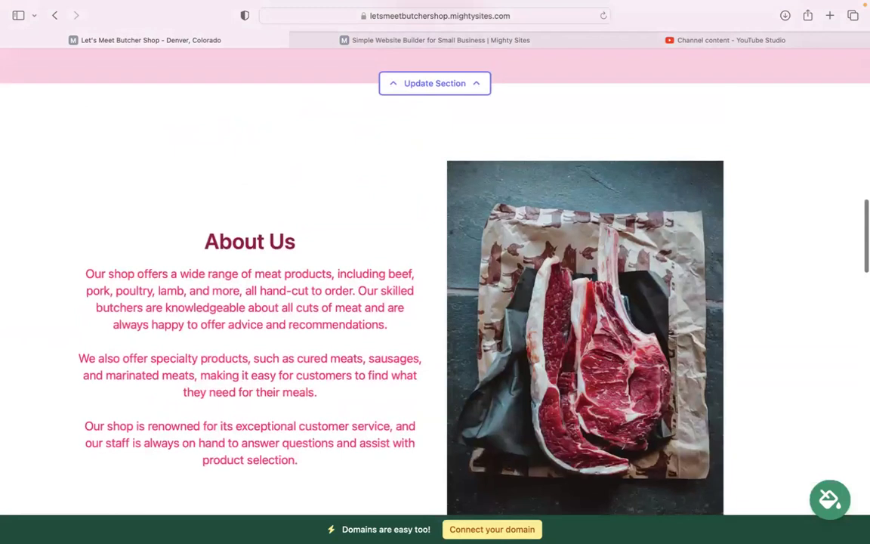
{"action": "scroll", "coordinate": [435, 272], "scroll_direction": "up", "scroll_amount": 1}
{"action": "scroll", "coordinate": [435, 272], "scroll_direction": "up", "scroll_amount": 3}
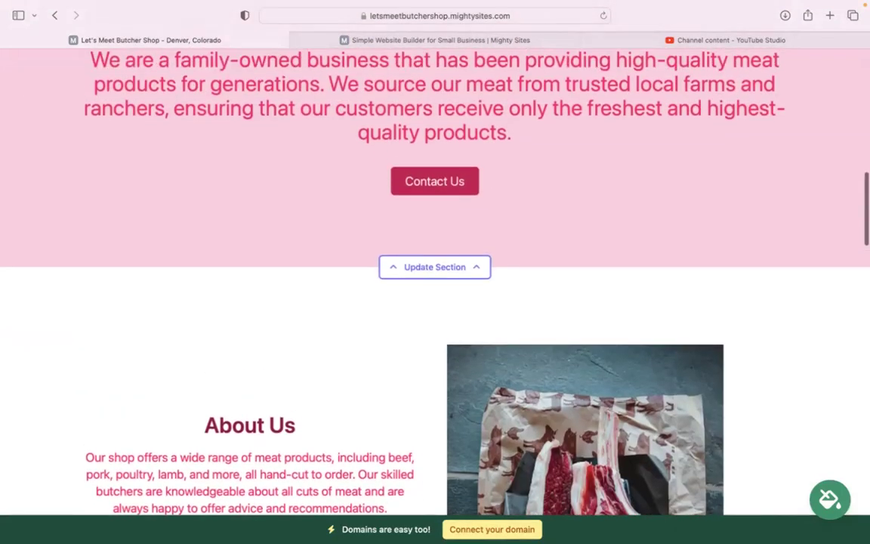
{"action": "scroll", "coordinate": [435, 272], "scroll_direction": "up", "scroll_amount": 1}
{"action": "scroll", "coordinate": [435, 272], "scroll_direction": "up", "scroll_amount": 6}
{"action": "scroll", "coordinate": [436, 272], "scroll_direction": "up", "scroll_amount": 2}
{"action": "scroll", "coordinate": [435, 272], "scroll_direction": "up", "scroll_amount": 4}
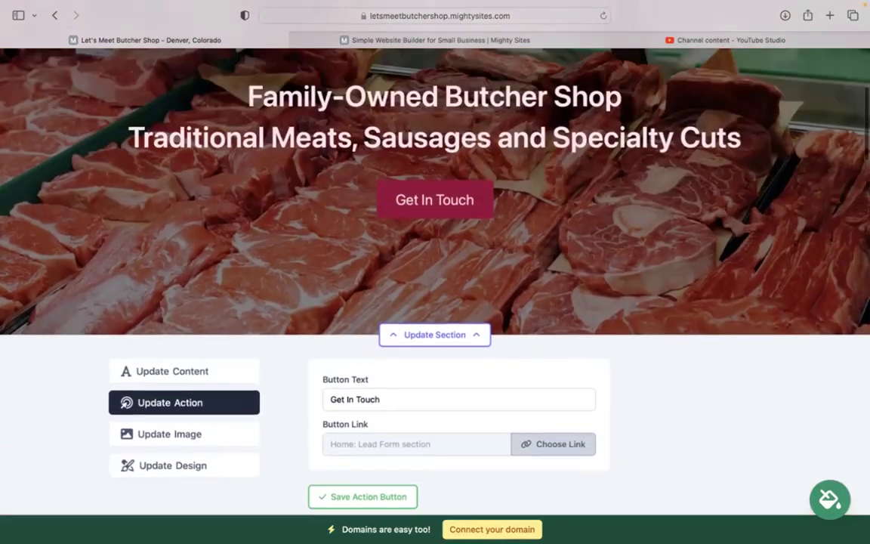
{"action": "scroll", "coordinate": [435, 272], "scroll_direction": "up", "scroll_amount": 1}
{"action": "scroll", "coordinate": [435, 272], "scroll_direction": "up", "scroll_amount": 3}
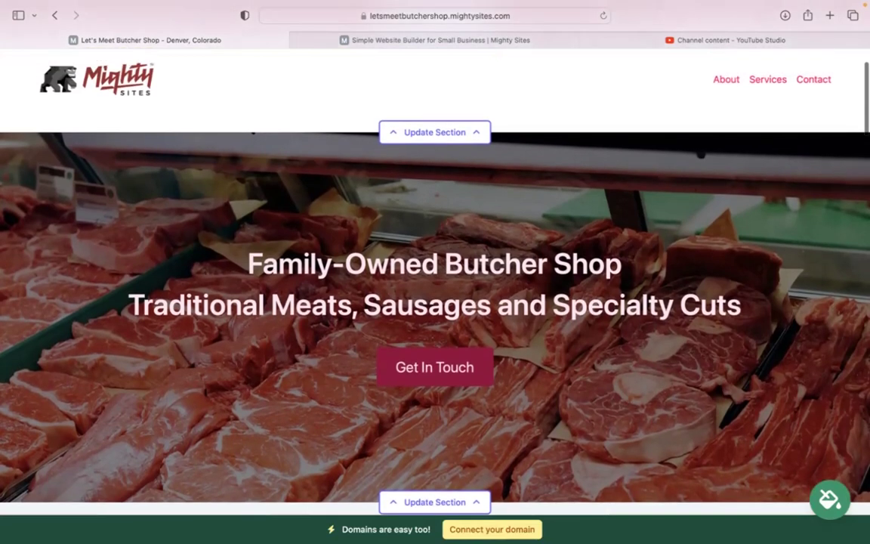